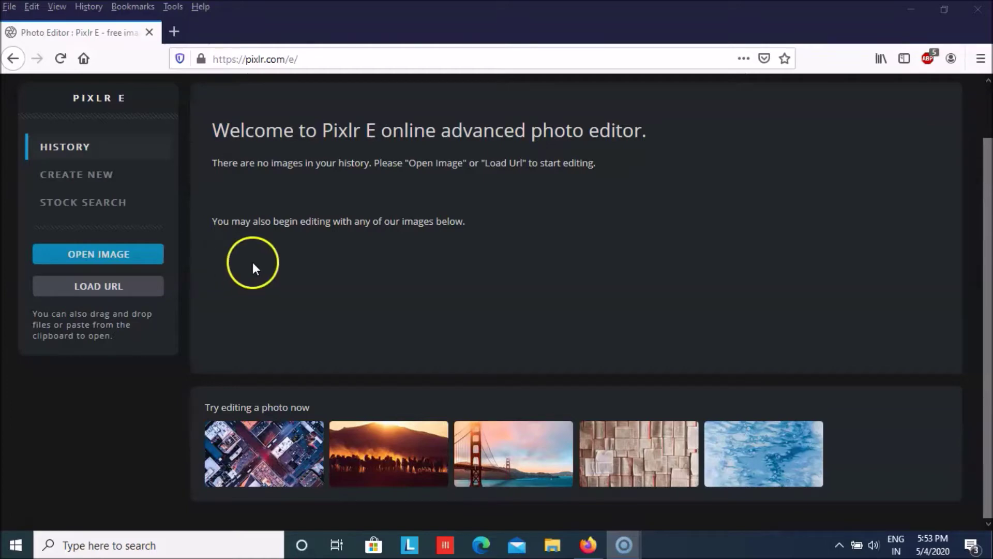
Create a new blank image from the Web small preset, 800x600 pixels
scroll(248, 207, "up", 2)
left_click(95, 230)
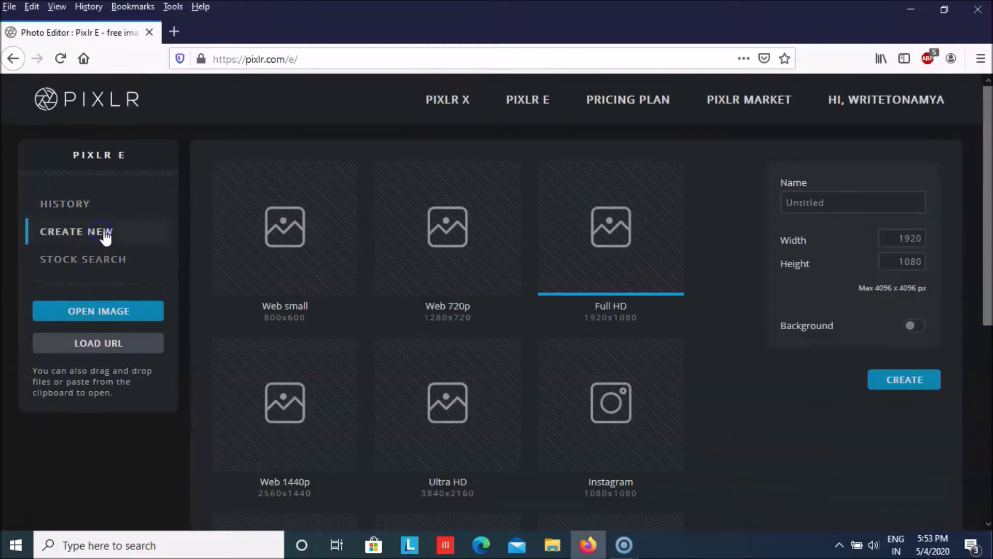
left_click(292, 278)
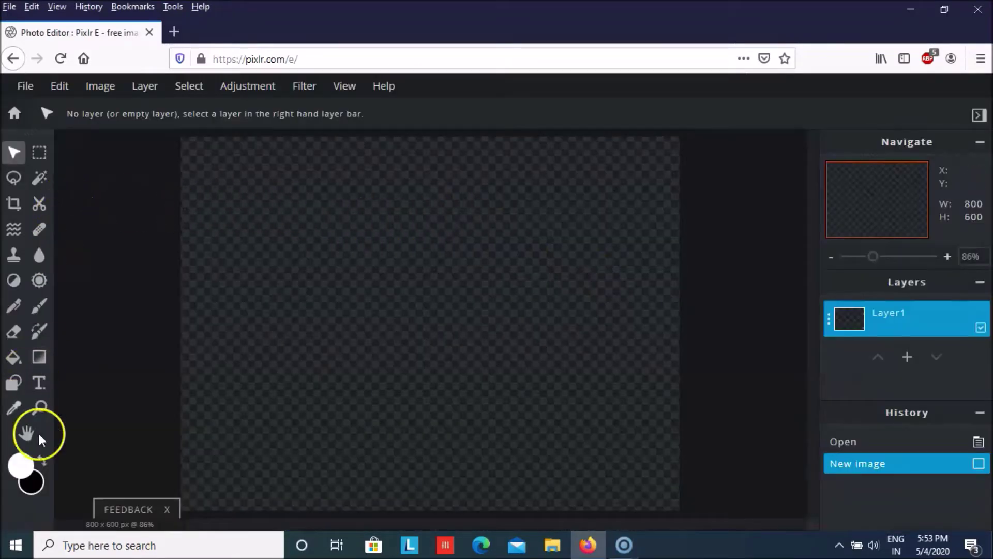
Set the foreground colour to bright yellow (#F7F30D) and fill the entire empty layer with it
left_click(21, 465)
left_click(532, 355)
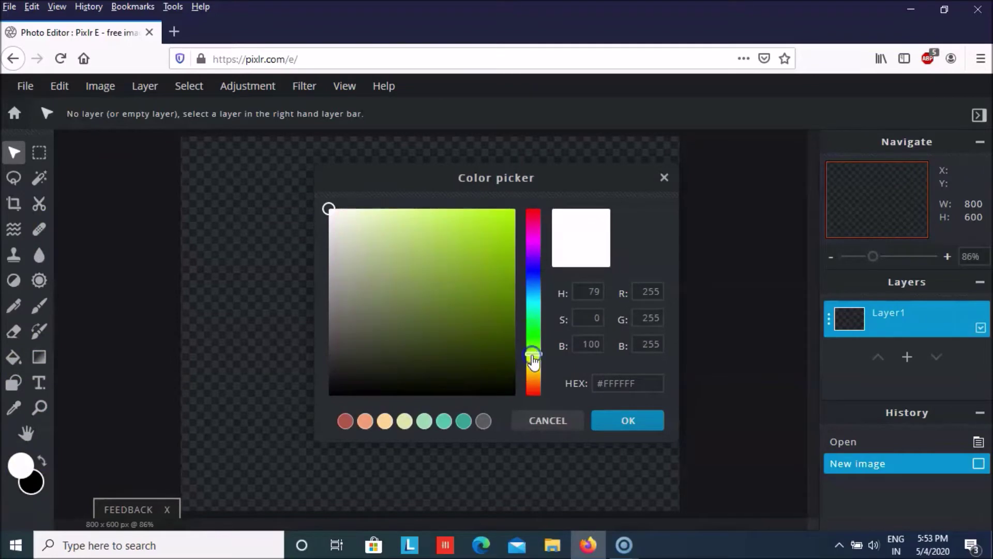
left_click(536, 365)
left_click(505, 214)
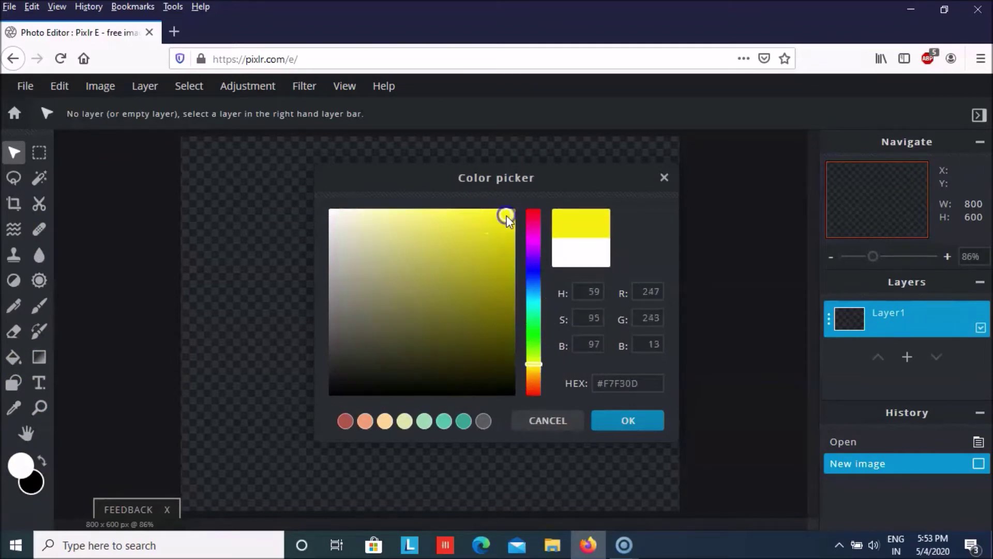
left_click(626, 419)
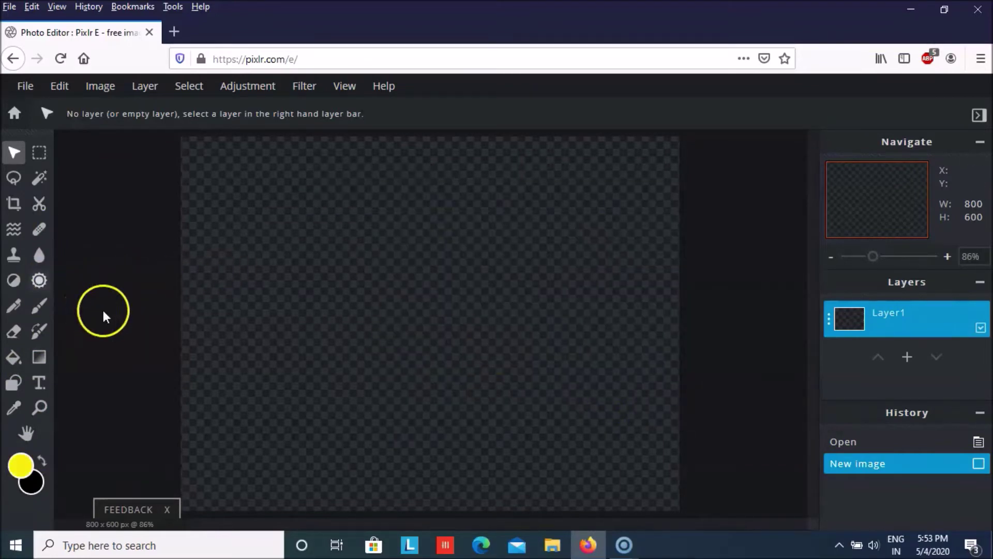
left_click(13, 357)
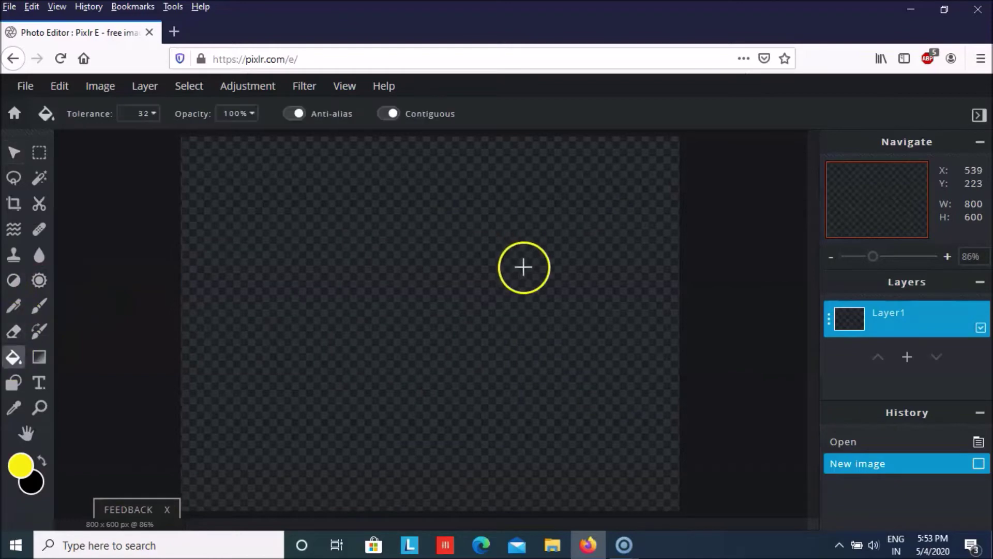
left_click(511, 282)
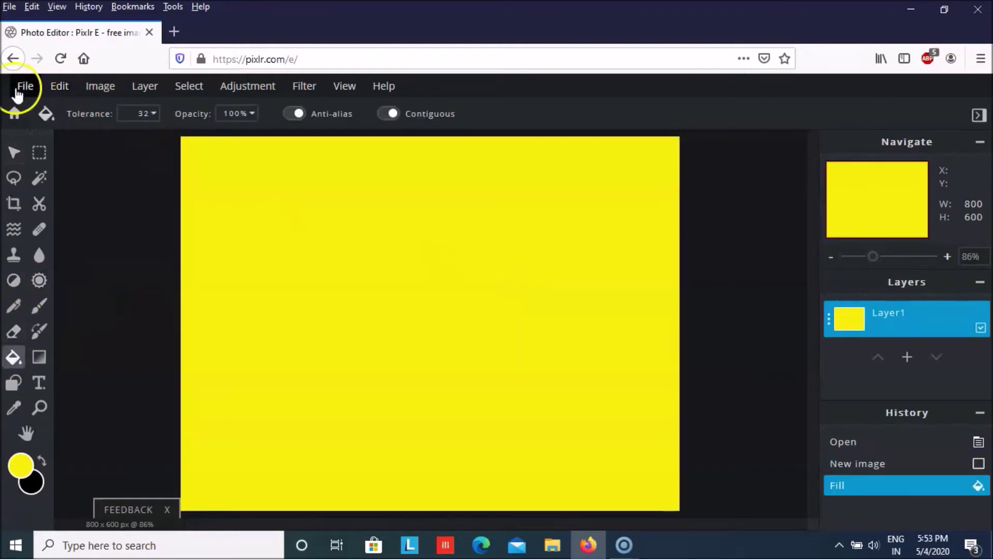
Rotate the whole image to portrait orientation, 600 x 800 px
left_click(60, 87)
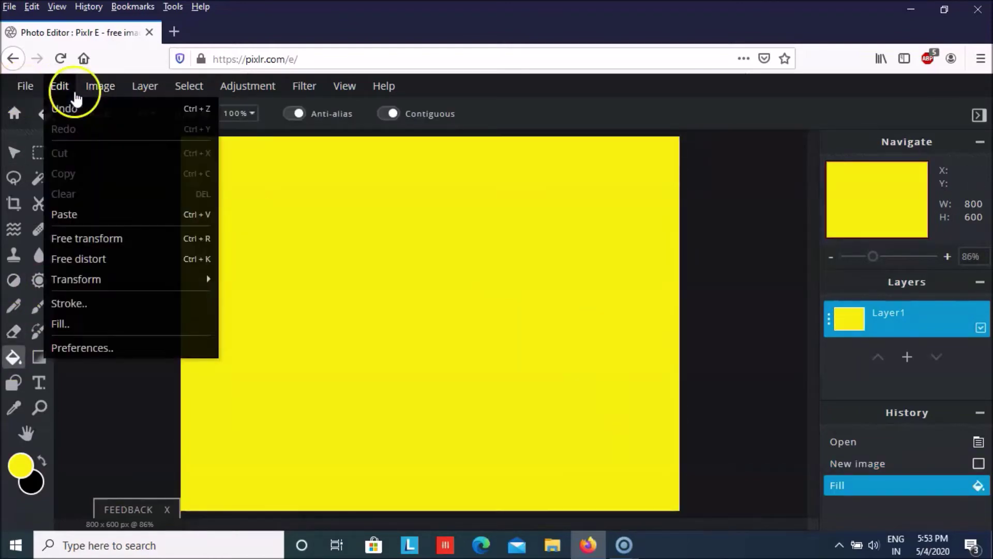
left_click(129, 151)
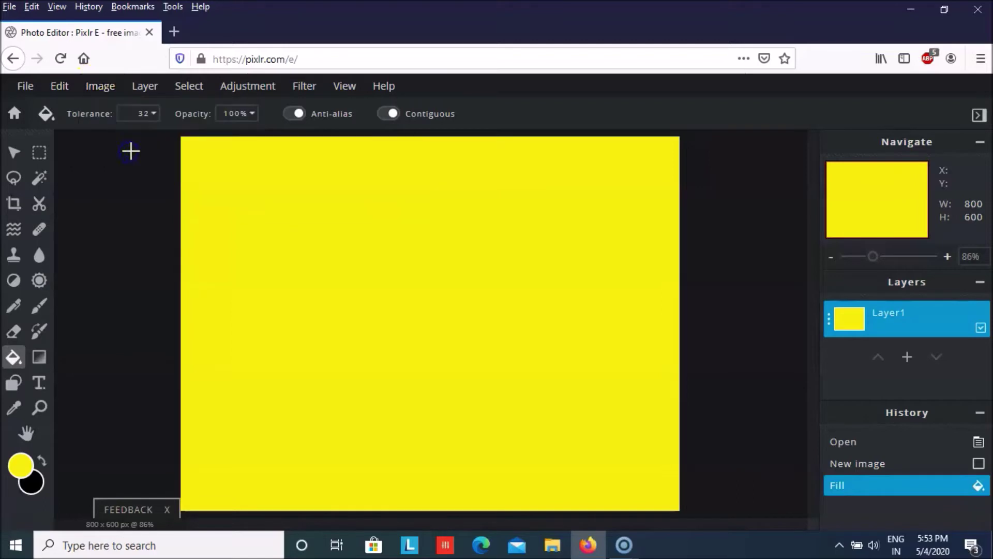
left_click(117, 89)
mouse_move(149, 149)
left_click(265, 144)
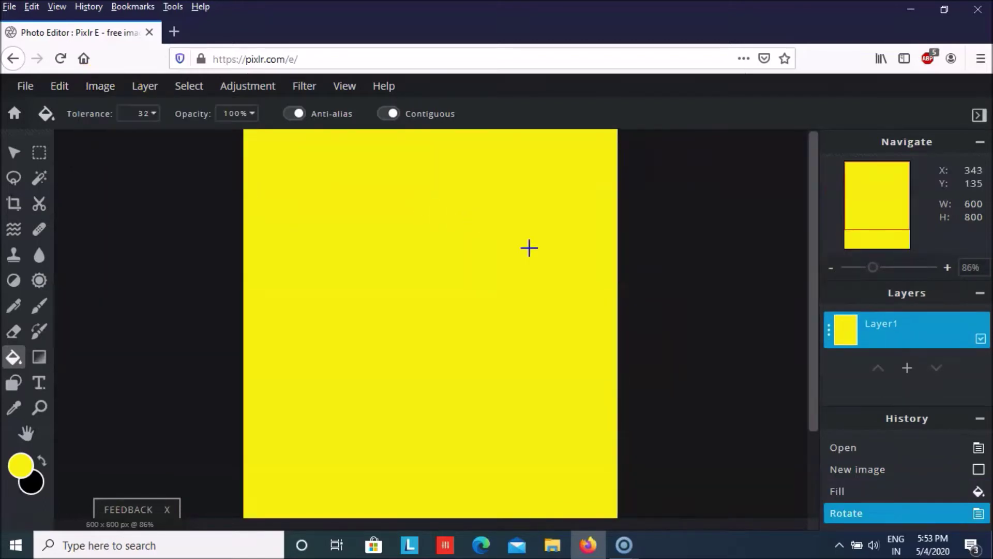
left_click(627, 175)
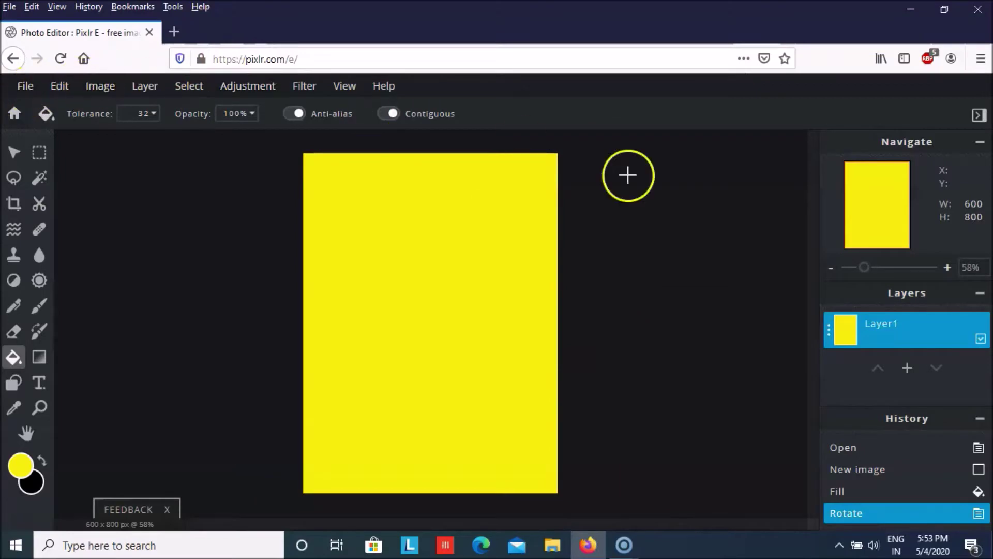
Add the mango picture from the Photoshop\Images folder on drive D as a new image layer
left_click(909, 366)
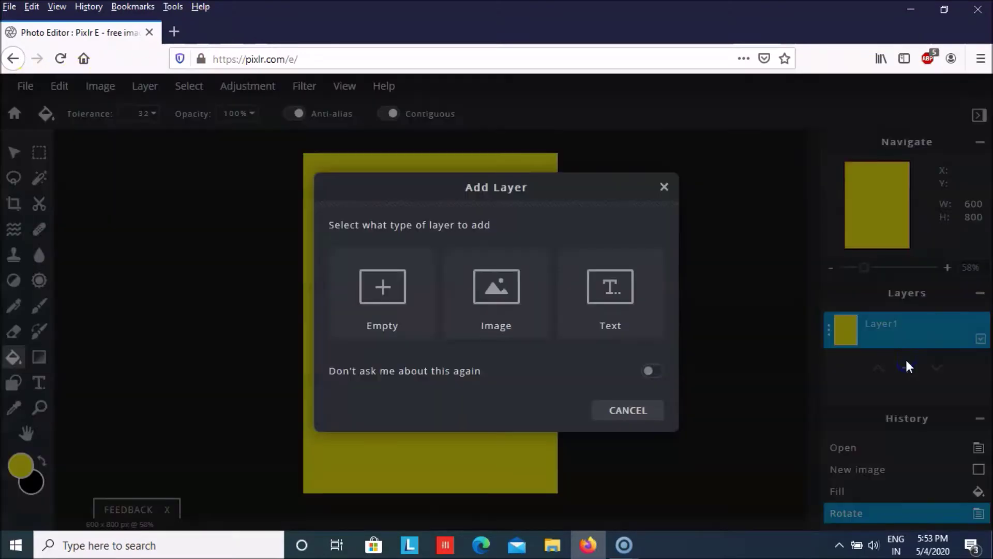
left_click(462, 294)
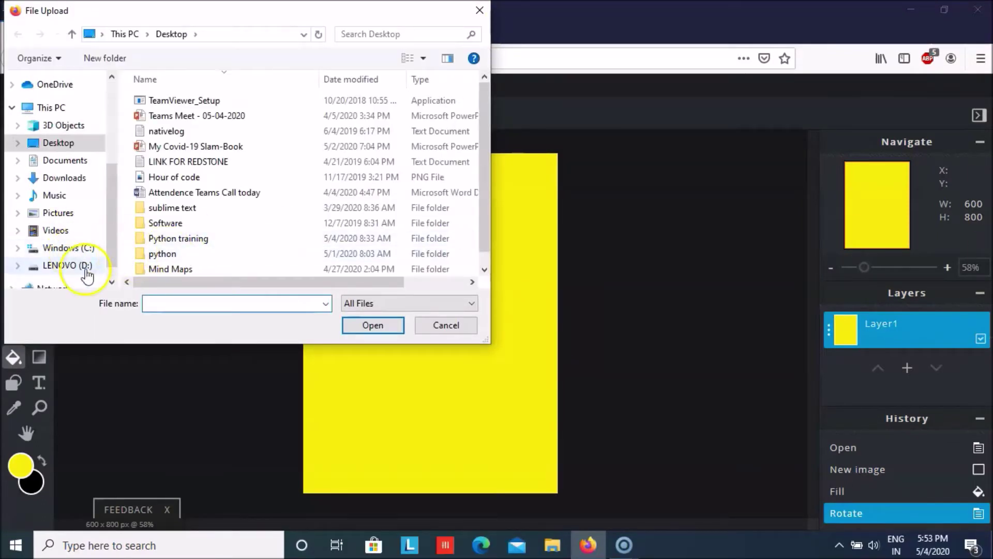
left_click(78, 267)
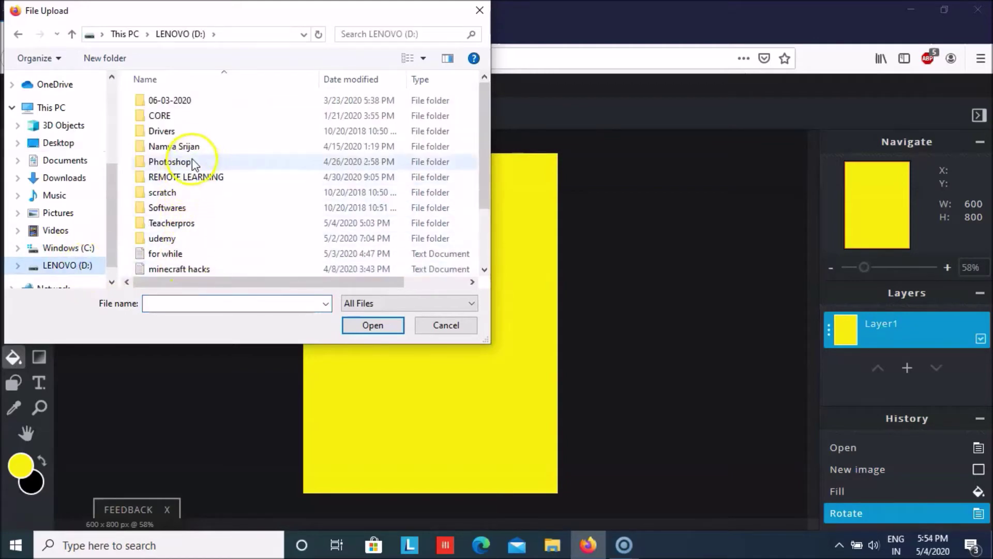
double_click(195, 158)
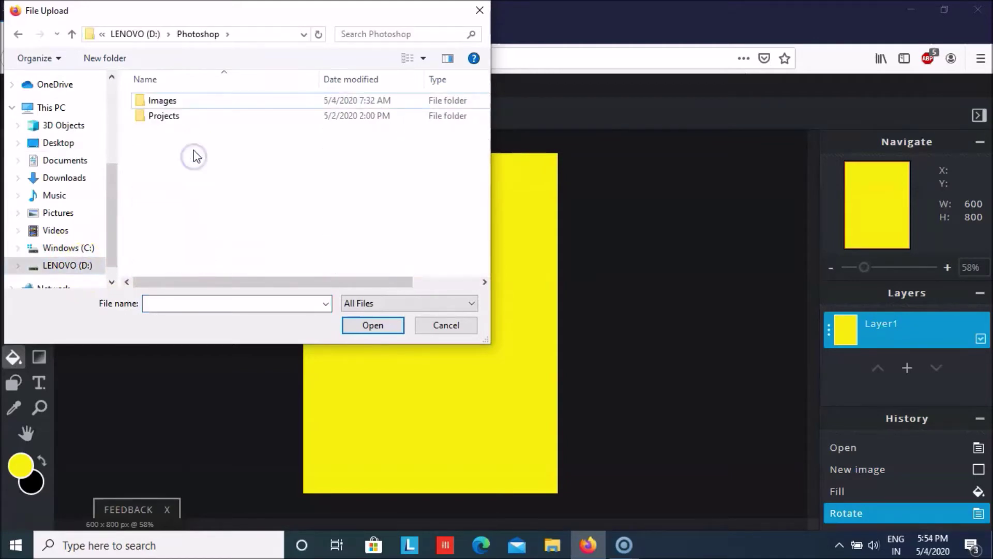
left_click(201, 103)
double_click(201, 103)
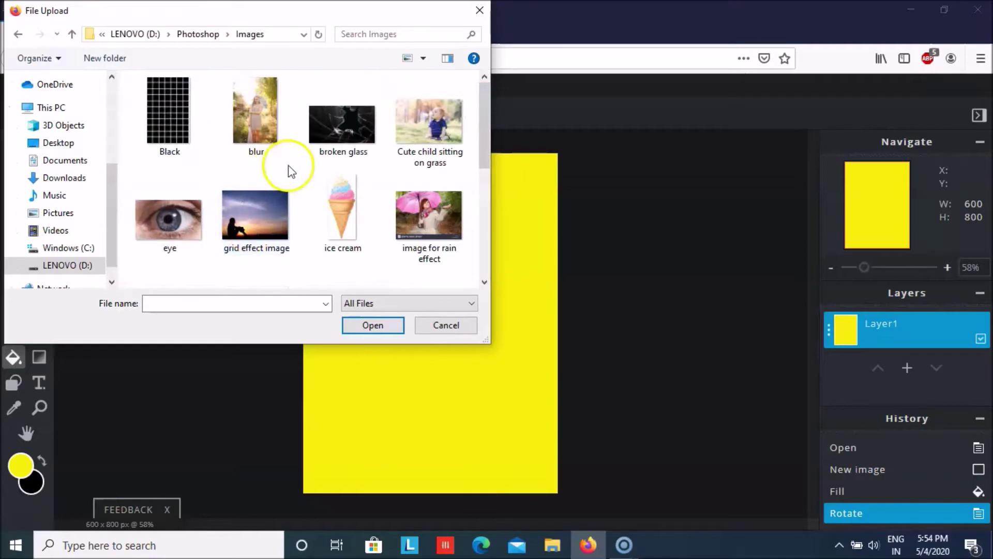
scroll(336, 163, "down", 3)
left_click(275, 175)
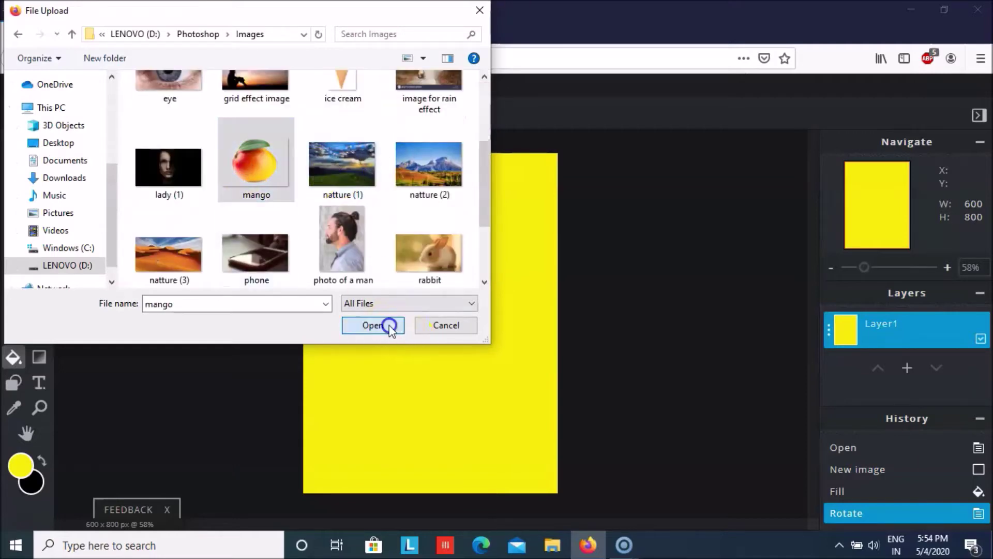
left_click(388, 324)
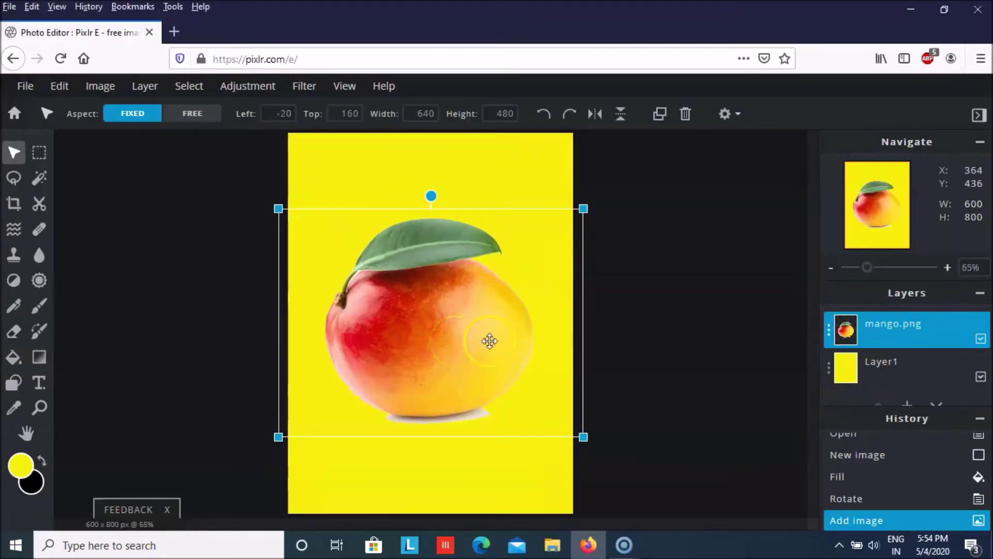
Hide the yellow background layer and activate the Lasso tool for trimming the mango
left_click(845, 362)
left_click(828, 367)
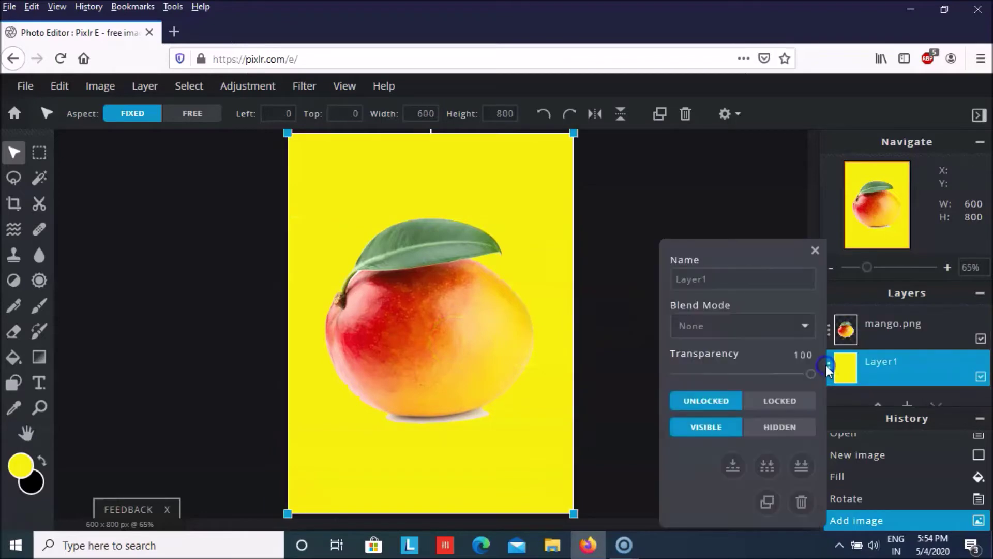
left_click(815, 252)
left_click(980, 376)
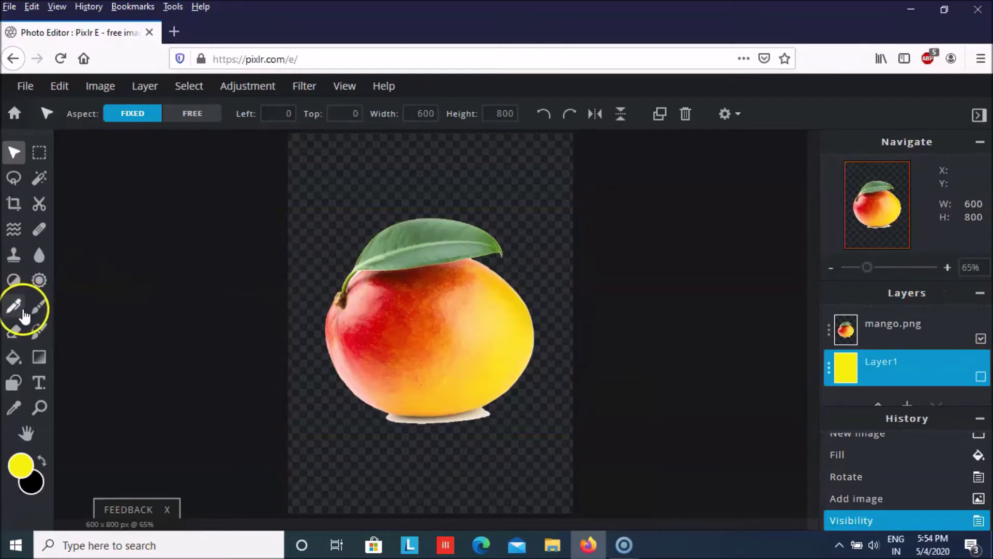
left_click(15, 178)
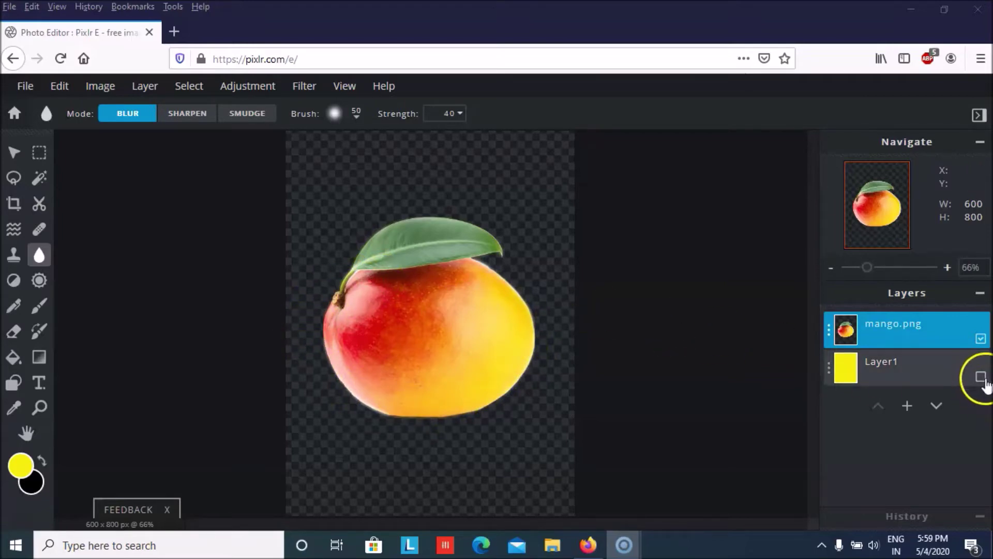
Show the yellow background layer and scale the mango down proportionally, placing it centred in the lower half of the canvas
left_click(14, 152)
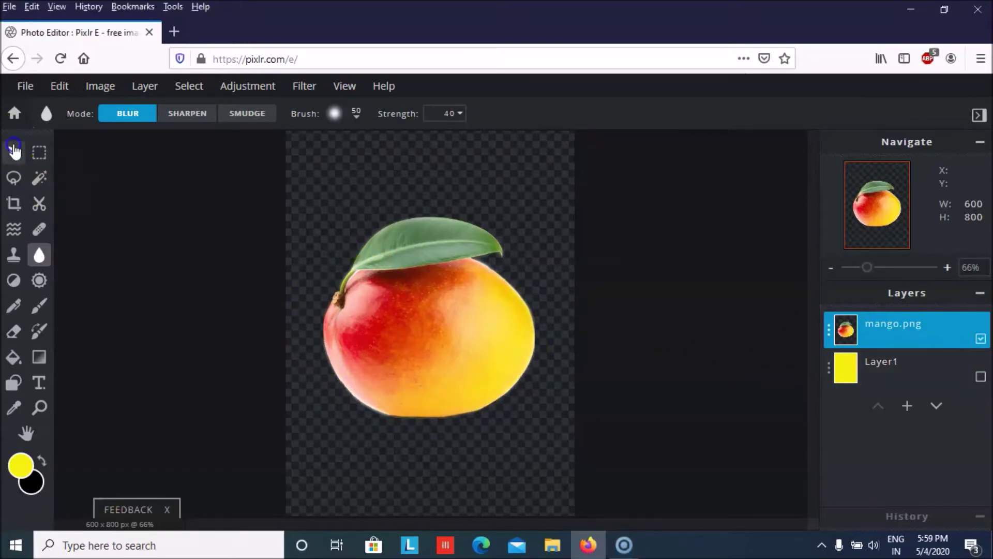
left_click(981, 377)
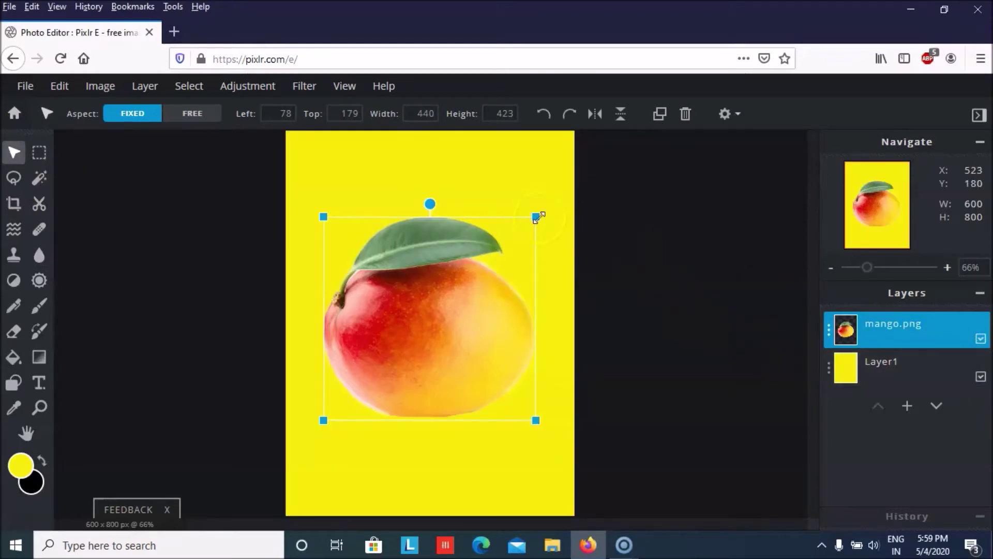
scroll(538, 217, "down", 1)
left_click_drag(523, 228, 449, 316)
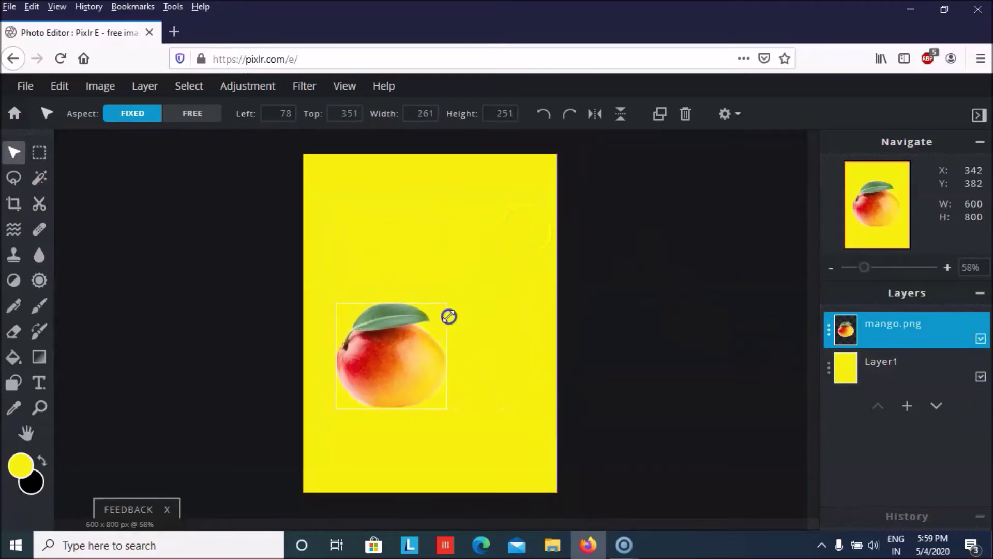
left_click_drag(385, 377, 432, 367)
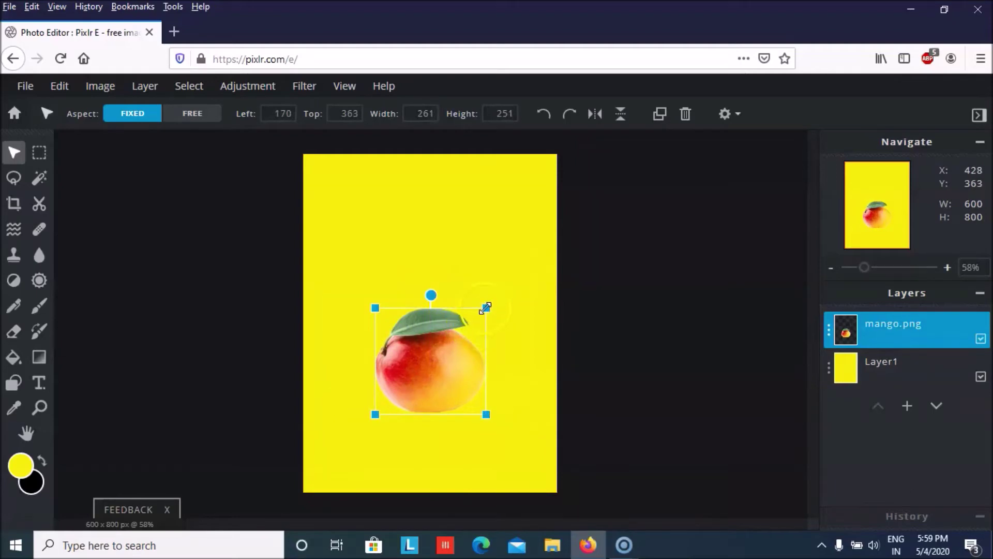
left_click_drag(486, 307, 473, 319)
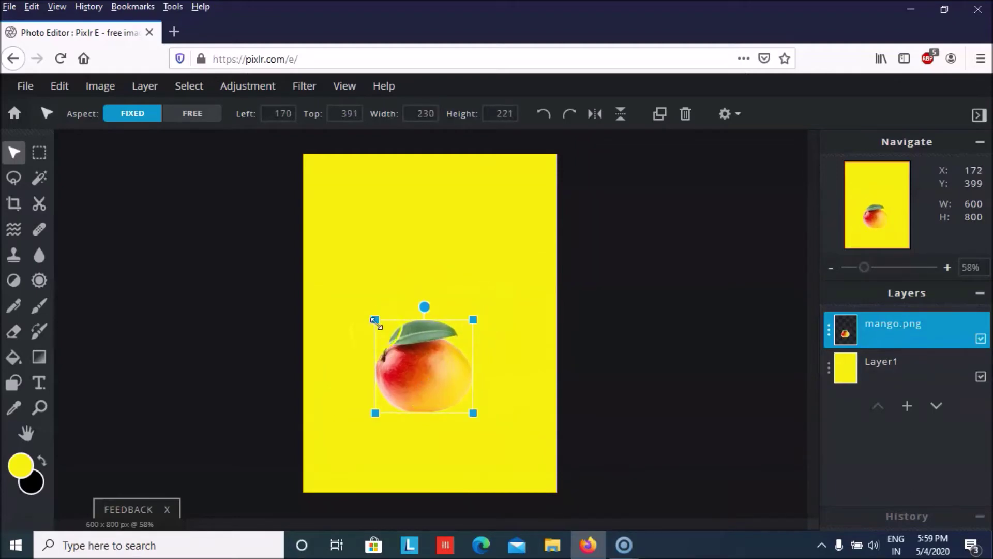
left_click_drag(376, 321, 382, 328)
left_click(609, 333)
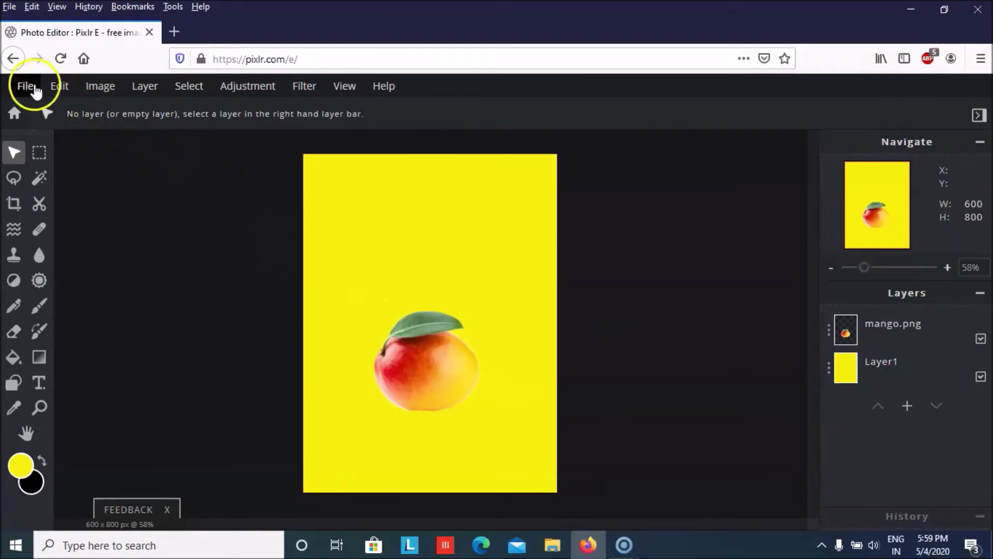
Add the ice cream picture as a new image layer above the mango
left_click(908, 405)
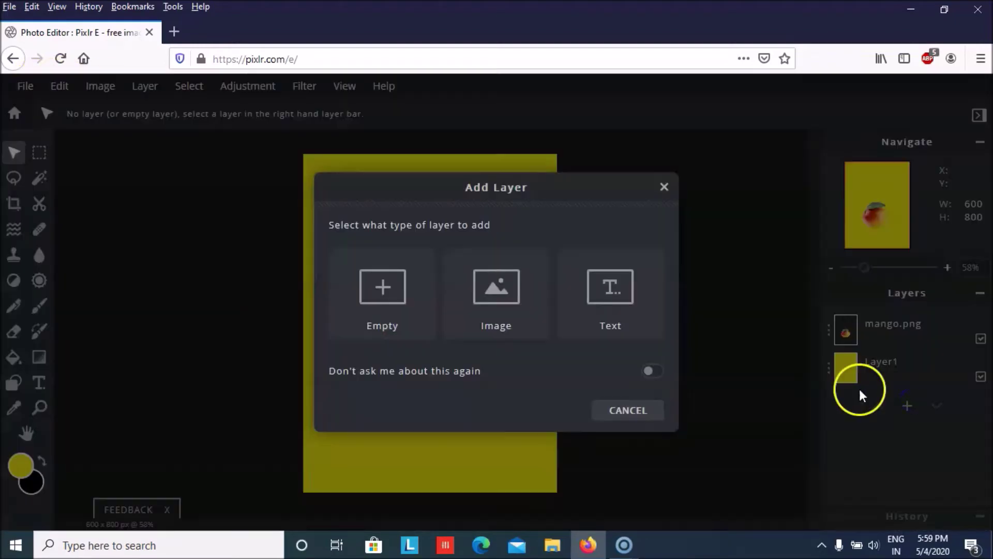
left_click(514, 305)
left_click(362, 222)
left_click(387, 326)
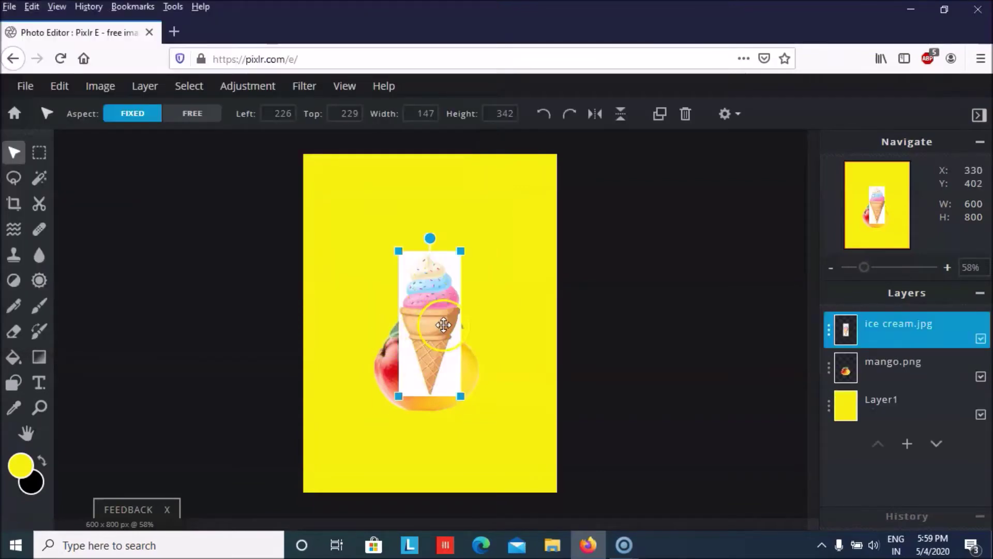
scroll(451, 323, "up", 4)
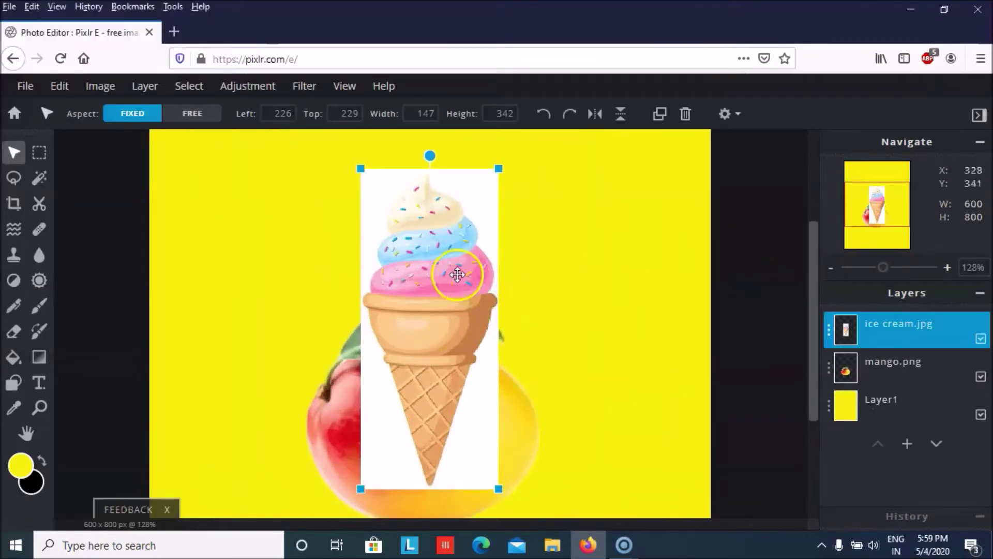
scroll(468, 282, "up", 1)
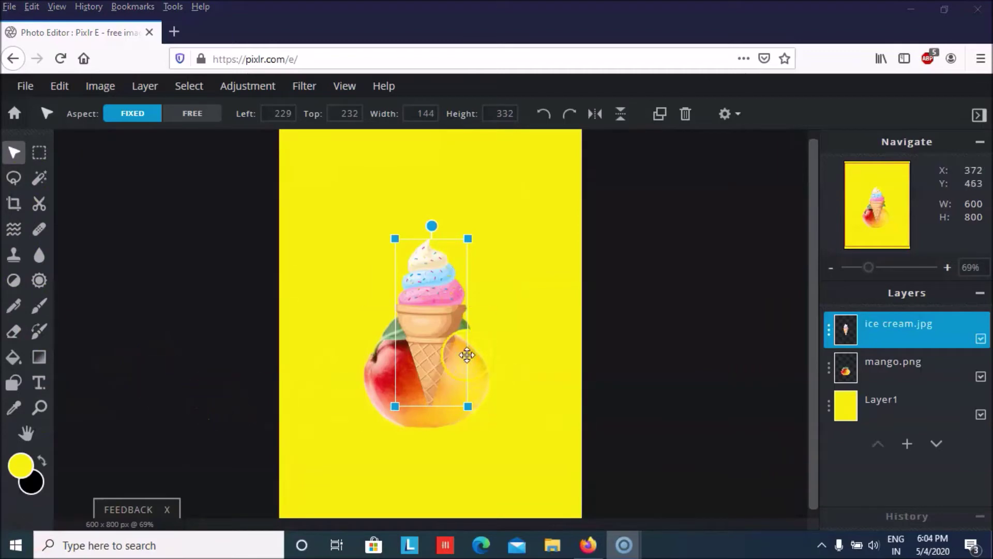
Move the ice cream cone to the mango's right side, about 367 left and 288 top, and tilt it clockwise
scroll(548, 168, "down", 2)
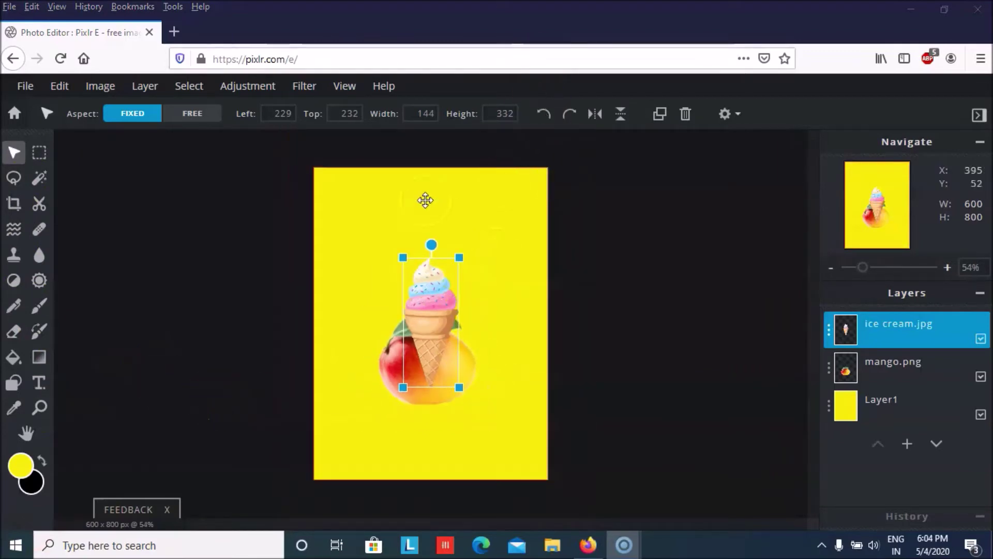
left_click_drag(432, 273, 485, 300)
scroll(493, 321, "up", 2)
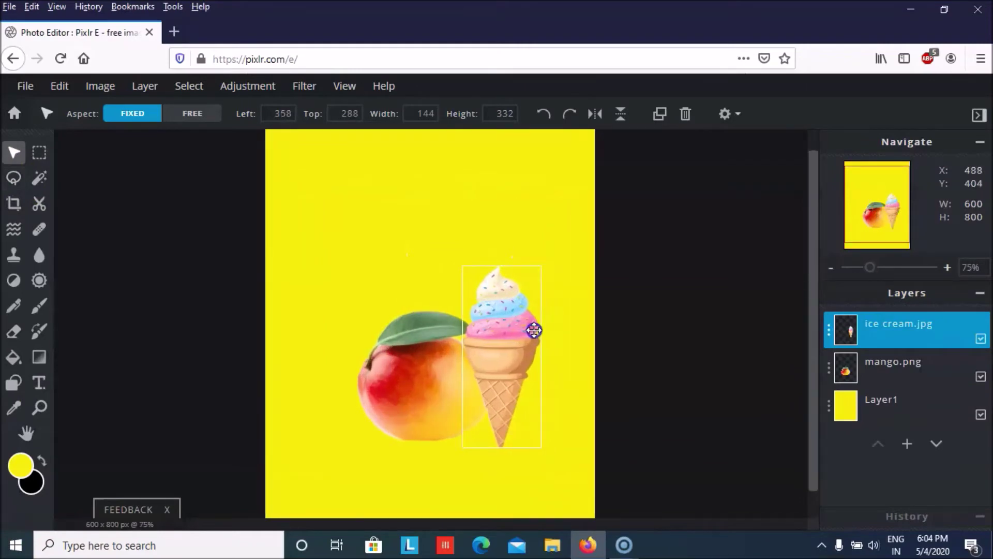
left_click_drag(508, 253, 535, 258)
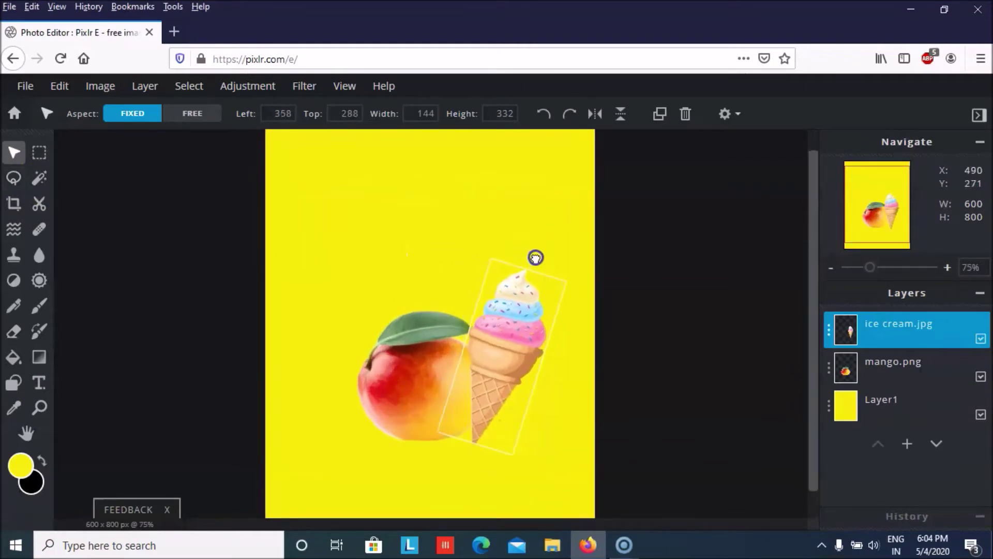
left_click_drag(539, 326, 544, 326)
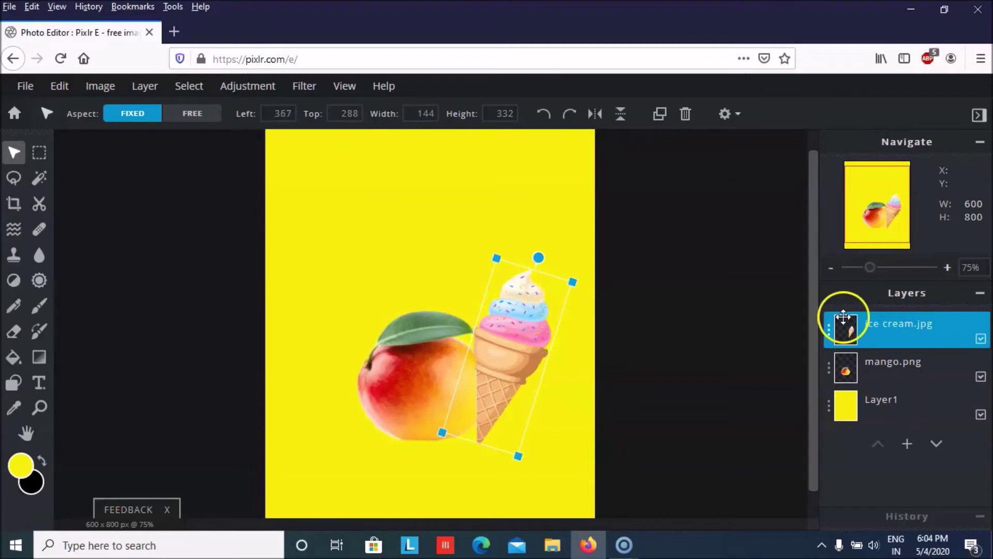
Duplicate the ice cream layer and place the copy on the mango's left side, about 83 left and 297 top, tilted counter-clockwise
left_click(829, 329)
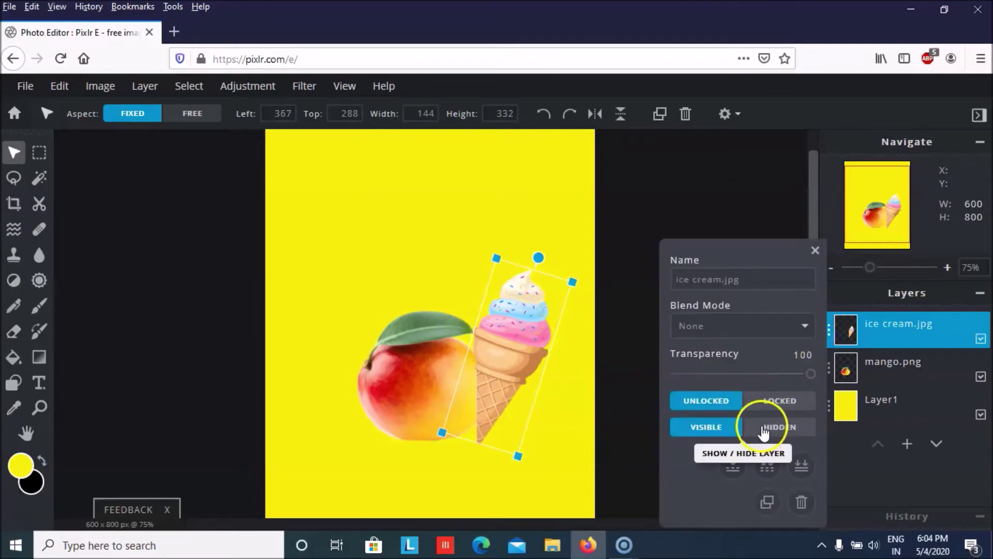
left_click(766, 501)
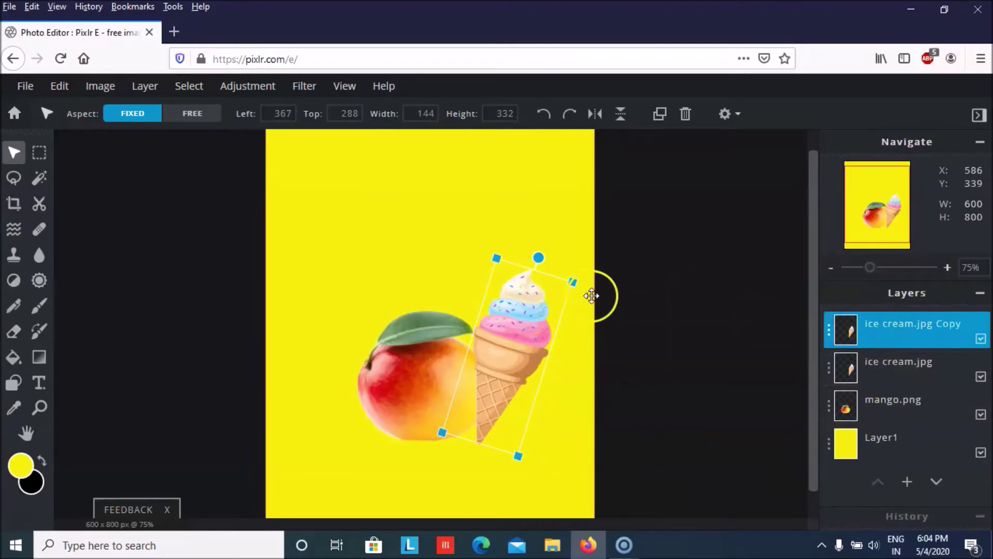
left_click_drag(523, 332, 406, 320)
left_click_drag(423, 245, 358, 236)
left_click_drag(360, 313, 322, 331)
scroll(492, 266, "up", 2)
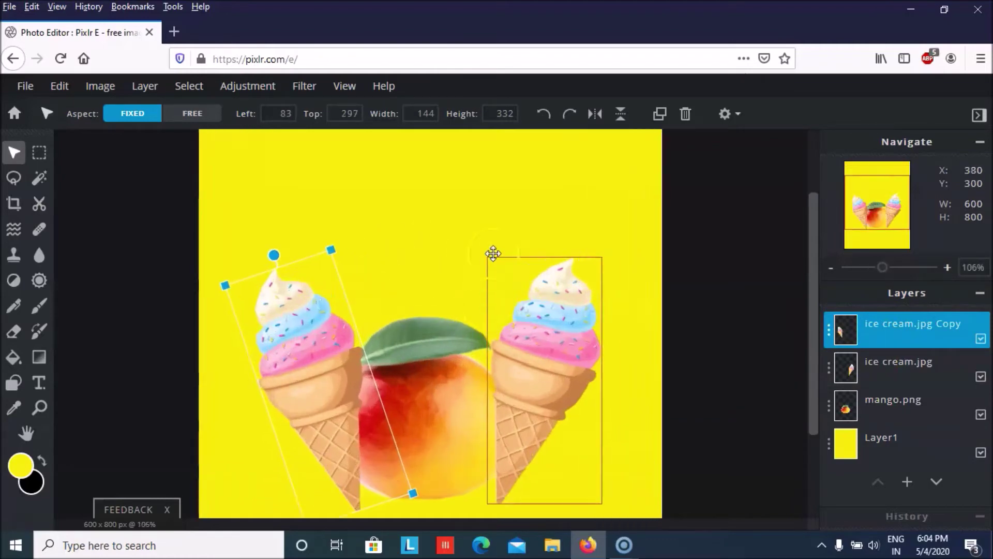
scroll(483, 231, "down", 3)
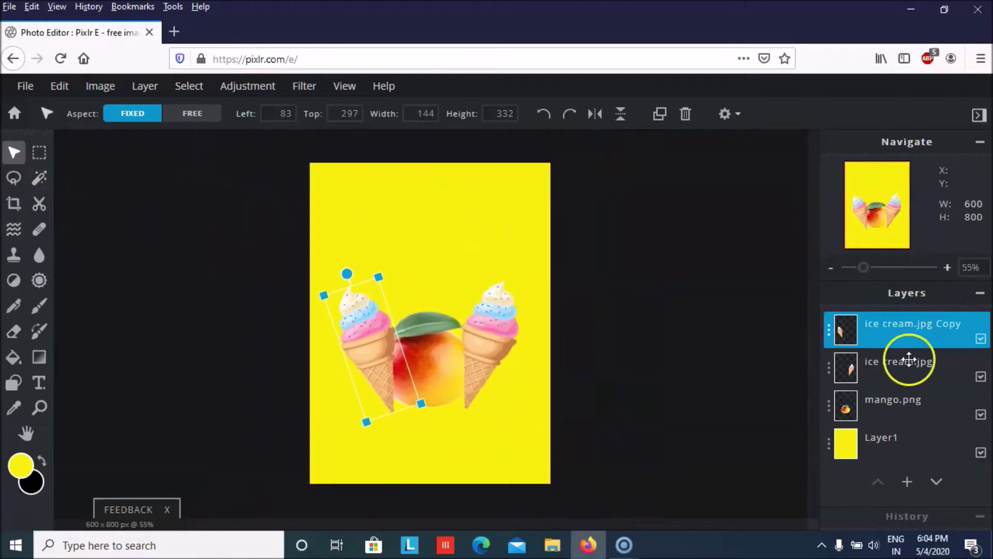
left_click(907, 481)
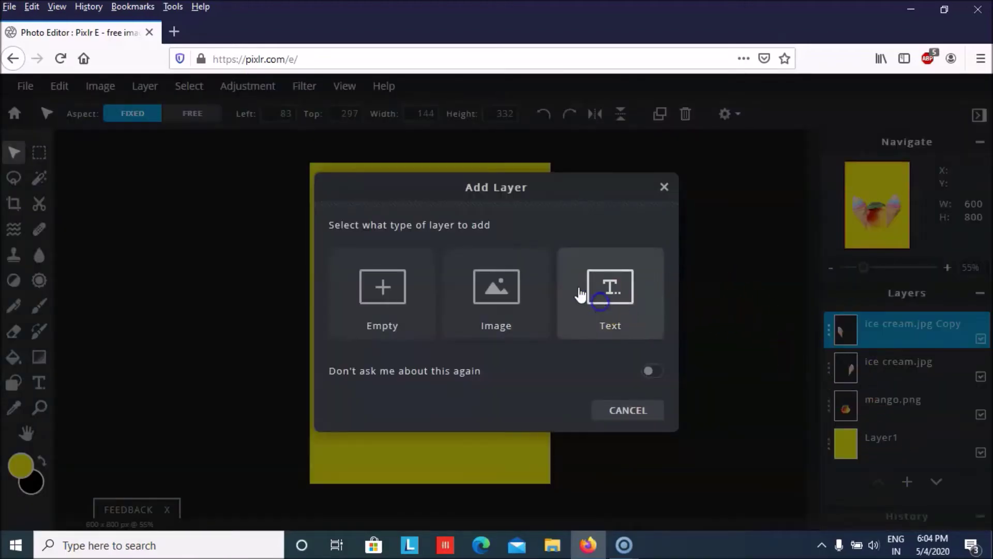
left_click(604, 309)
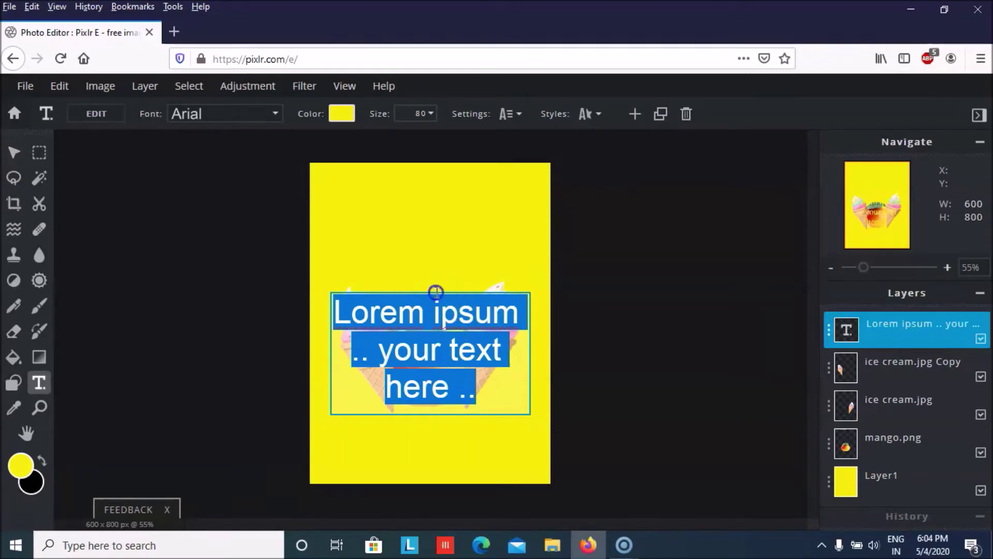
double_click(433, 314)
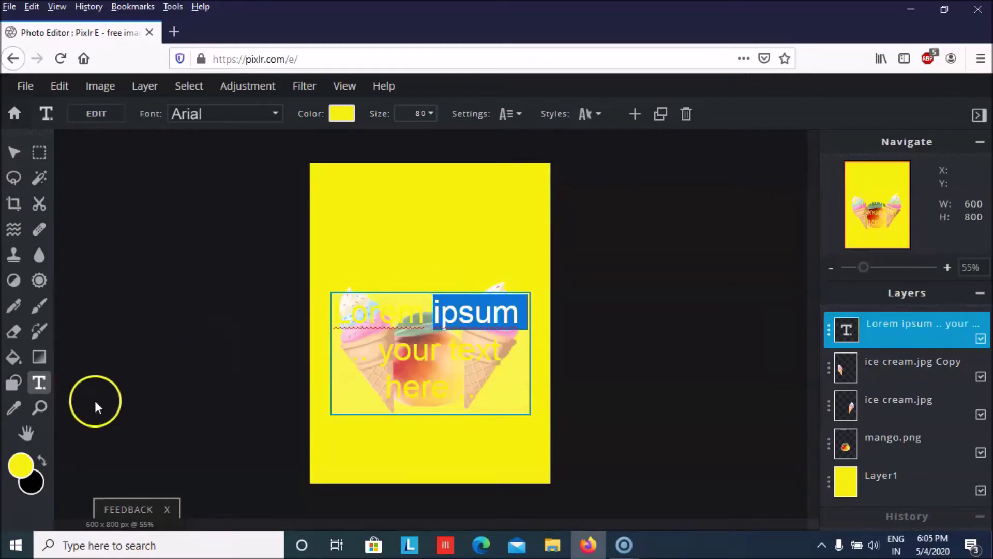
left_click(831, 327)
left_click(802, 501)
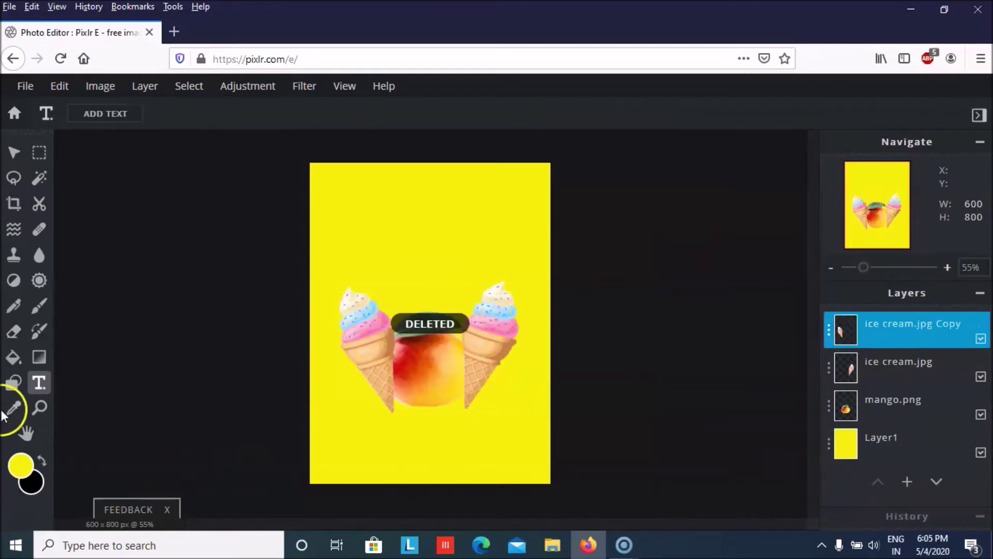
Swap the foreground and background colours, making black (#000000) the foreground colour
left_click(42, 459)
left_click(20, 465)
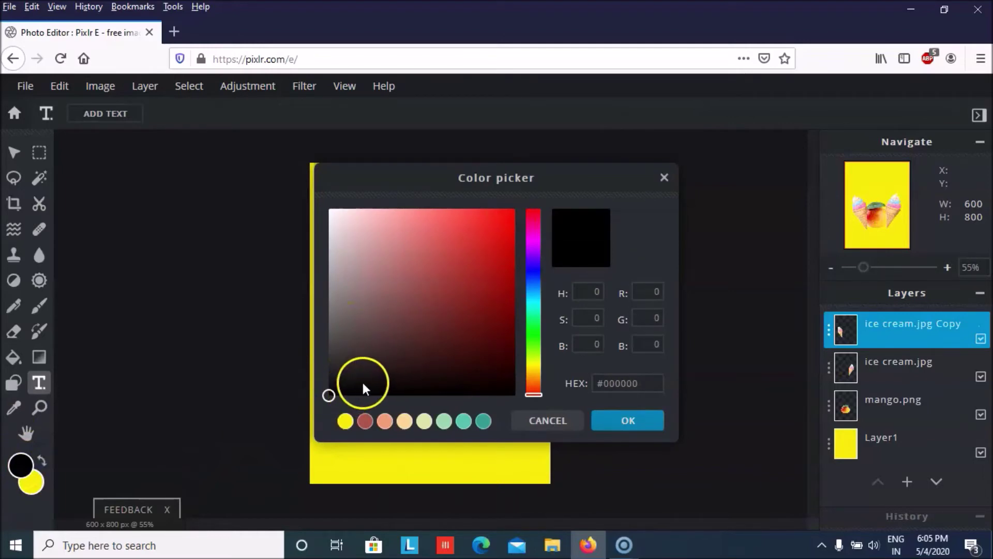
left_click(645, 425)
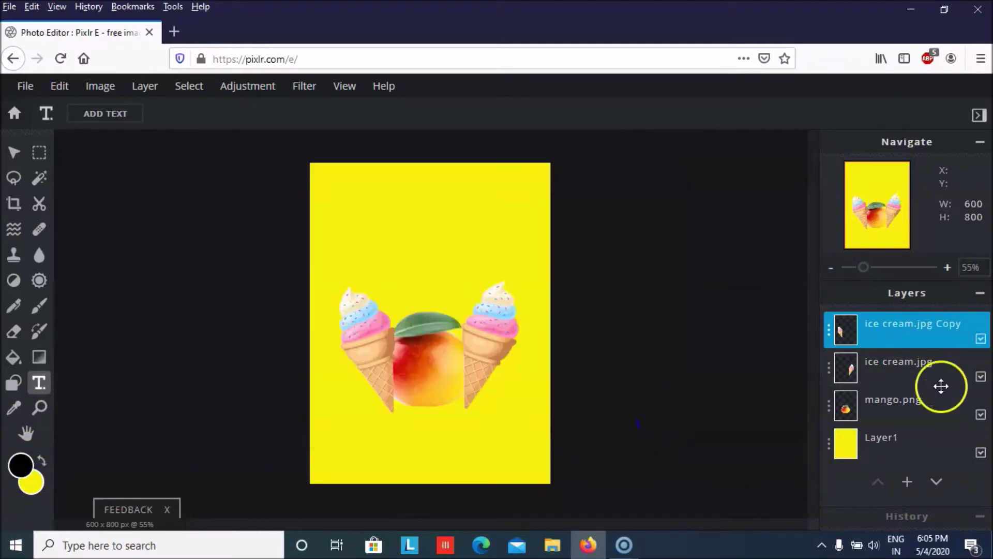
Add a text layer above the ice cream cones reading "Let the summer begin"
left_click(907, 481)
left_click(590, 317)
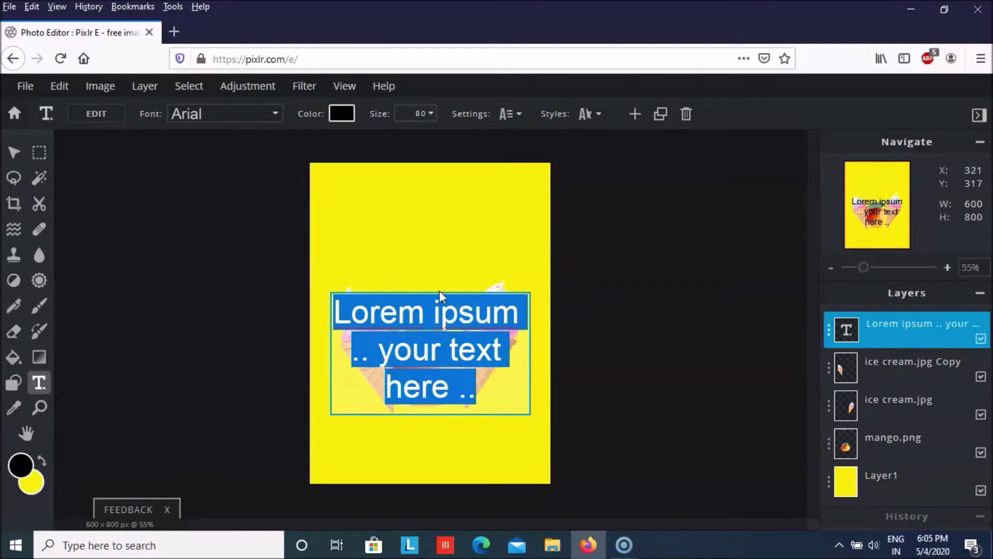
type("K")
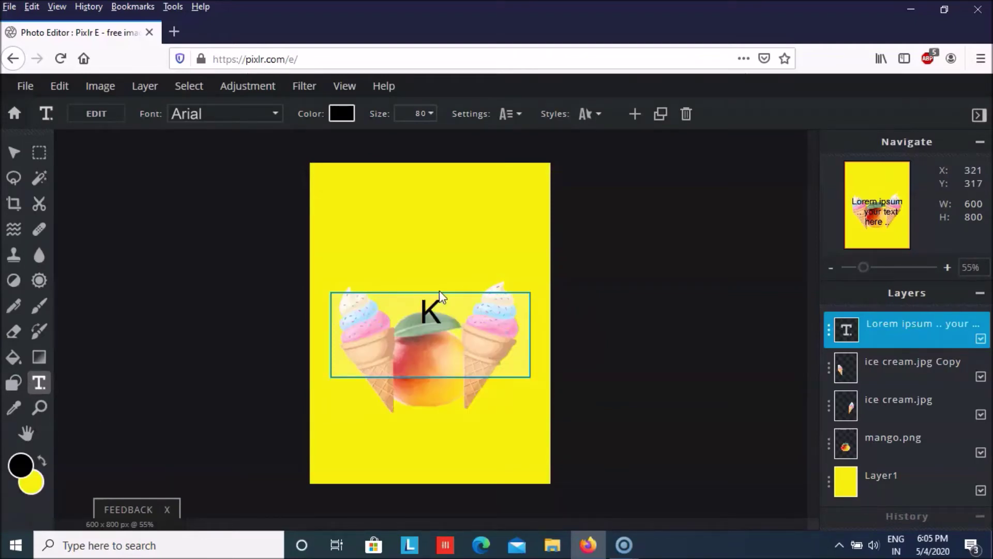
type("Le")
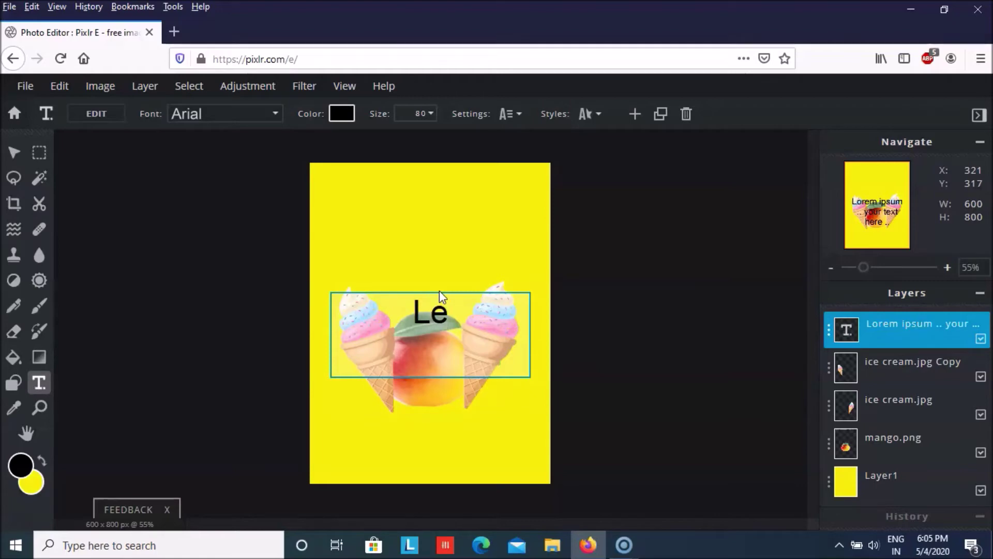
type("t the su")
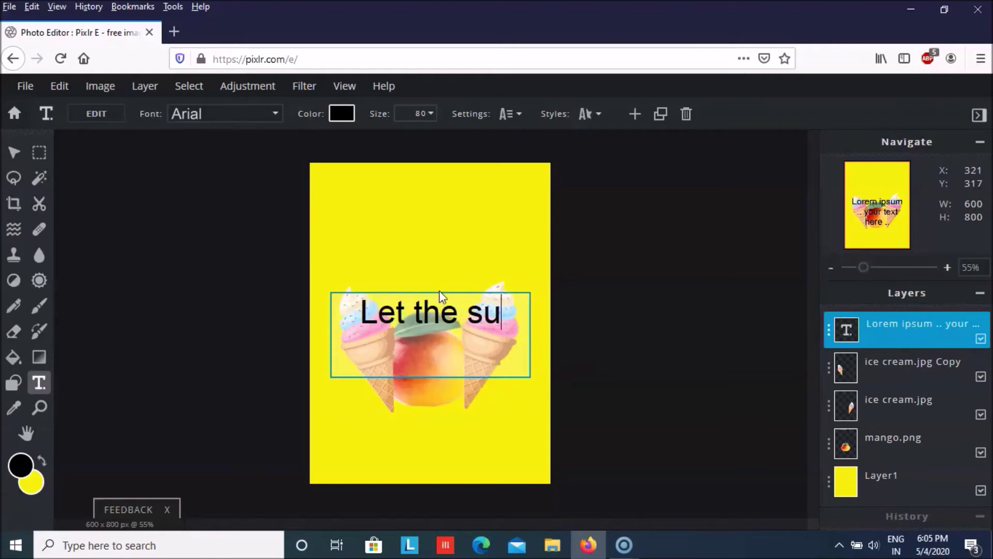
type("mmer ")
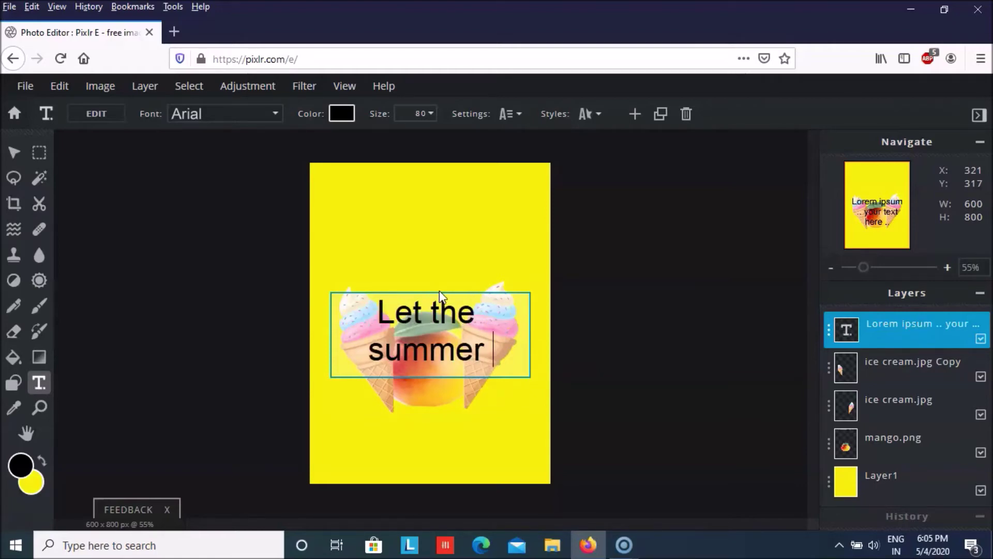
type("begin")
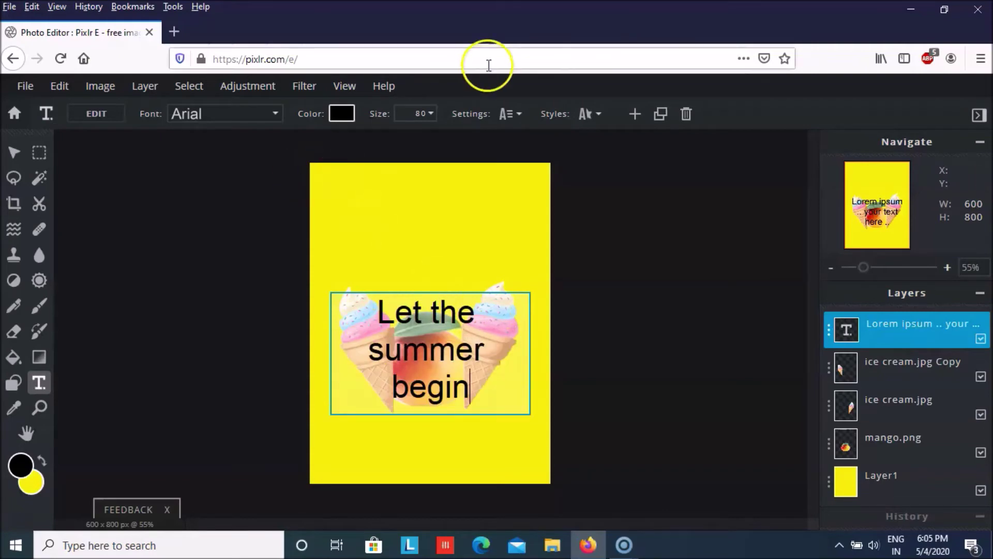
Set the headline's text size to 47 and move it to the upper edge of the yellow poster
left_click(430, 117)
left_click(428, 113)
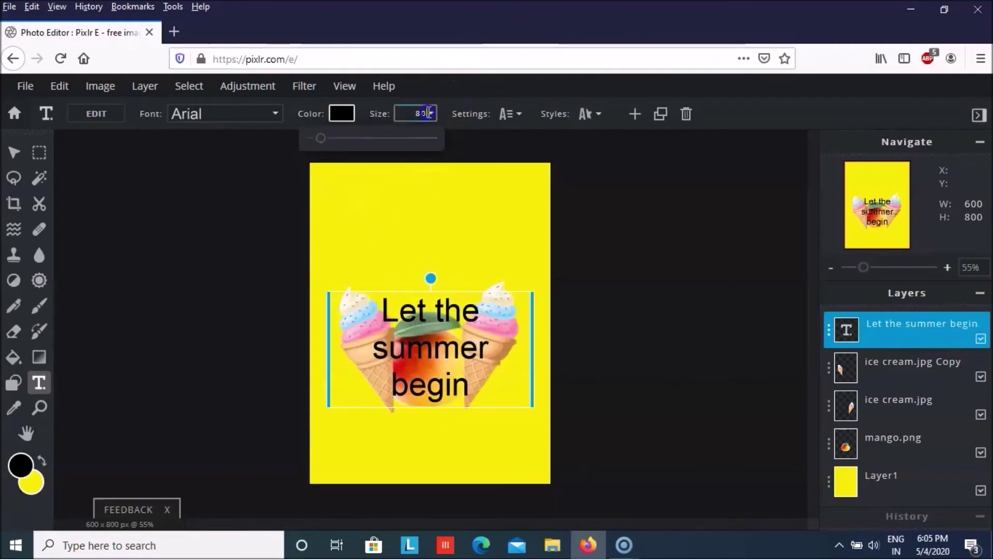
left_click_drag(319, 140, 318, 141)
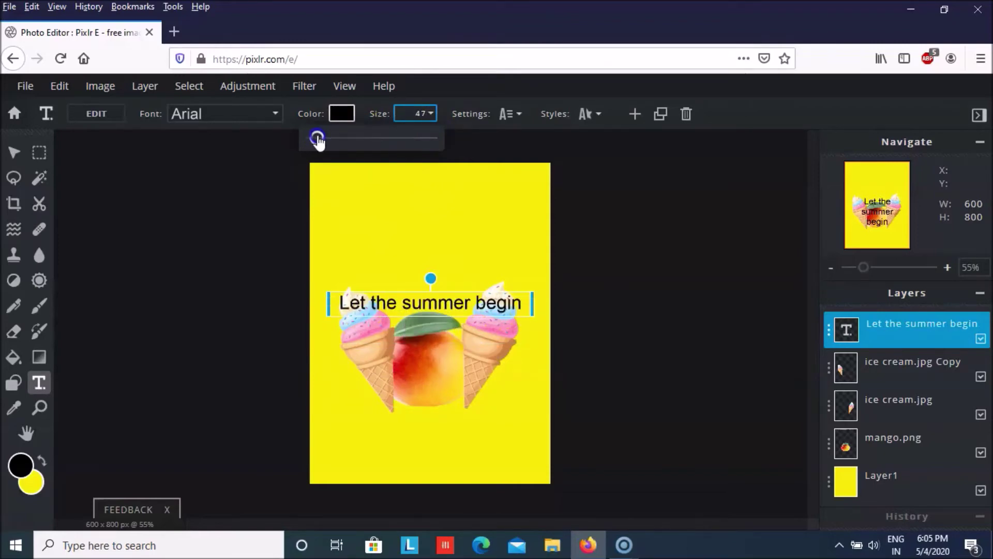
left_click(429, 296)
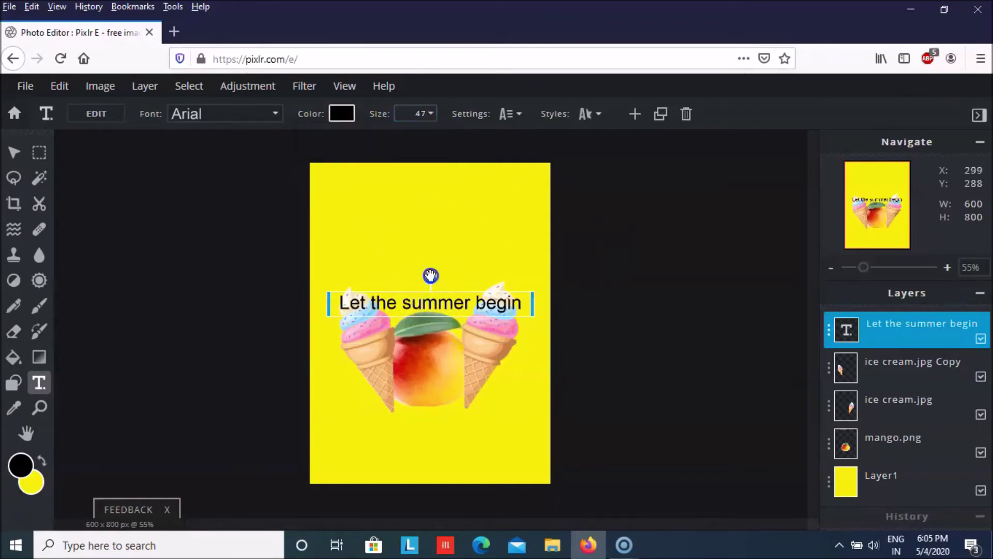
left_click_drag(439, 295, 432, 178)
Change the headline's font to Aberus
left_click(240, 116)
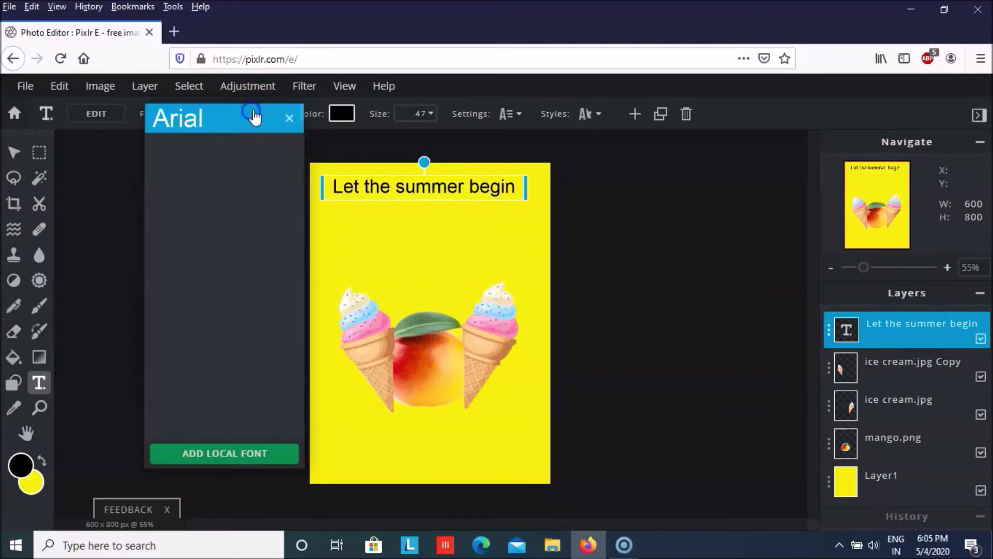
scroll(262, 247, "down", 3)
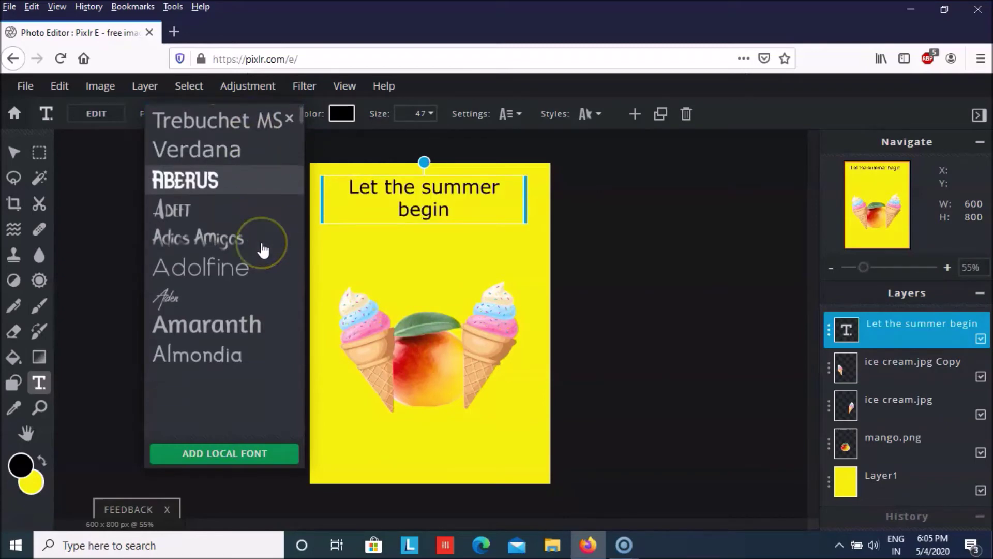
scroll(262, 249, "down", 5)
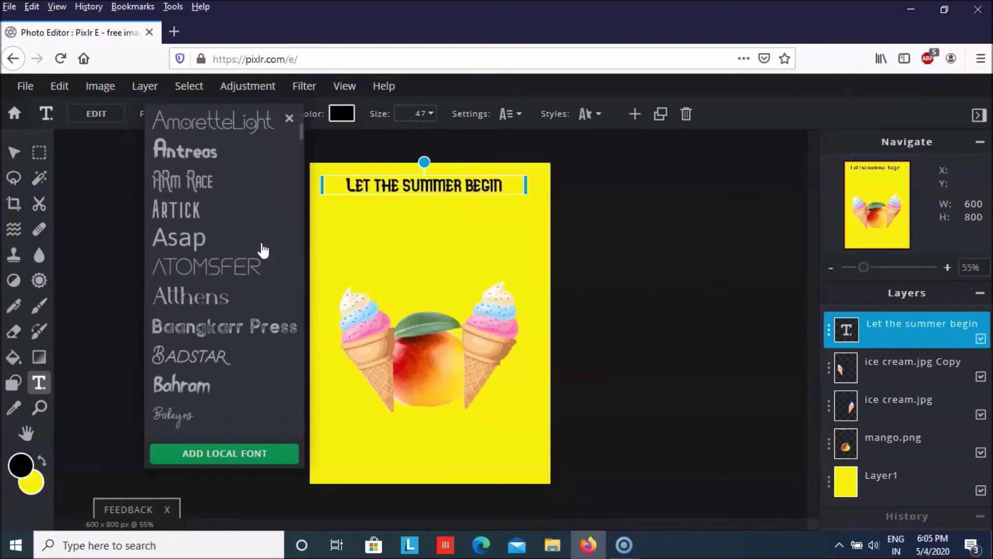
scroll(262, 250, "down", 6)
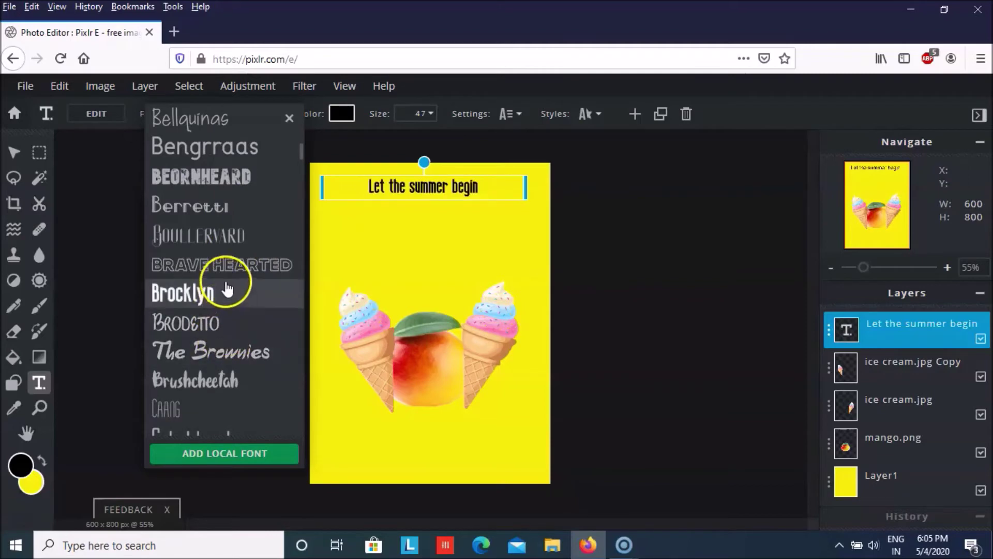
scroll(228, 283, "up", 3)
scroll(228, 282, "up", 5)
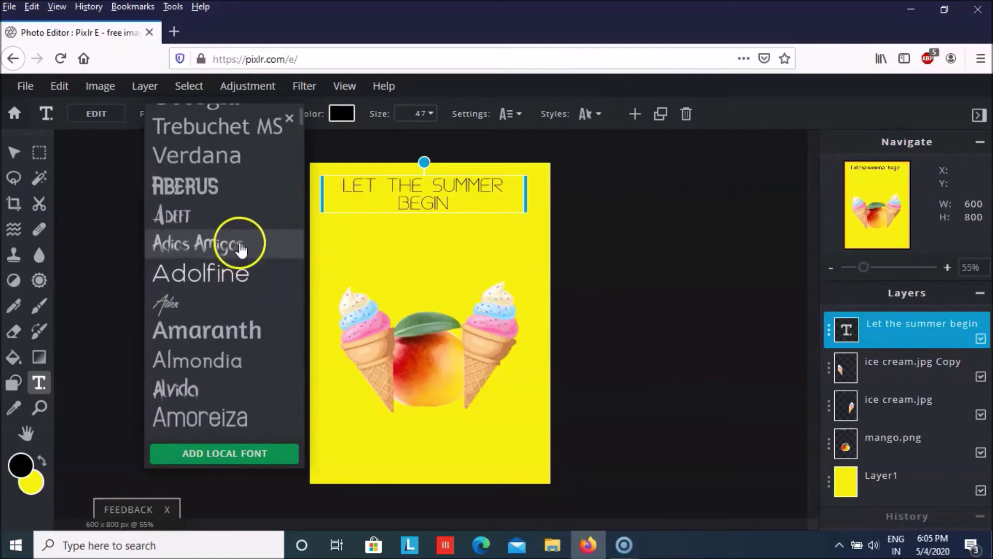
left_click(226, 266)
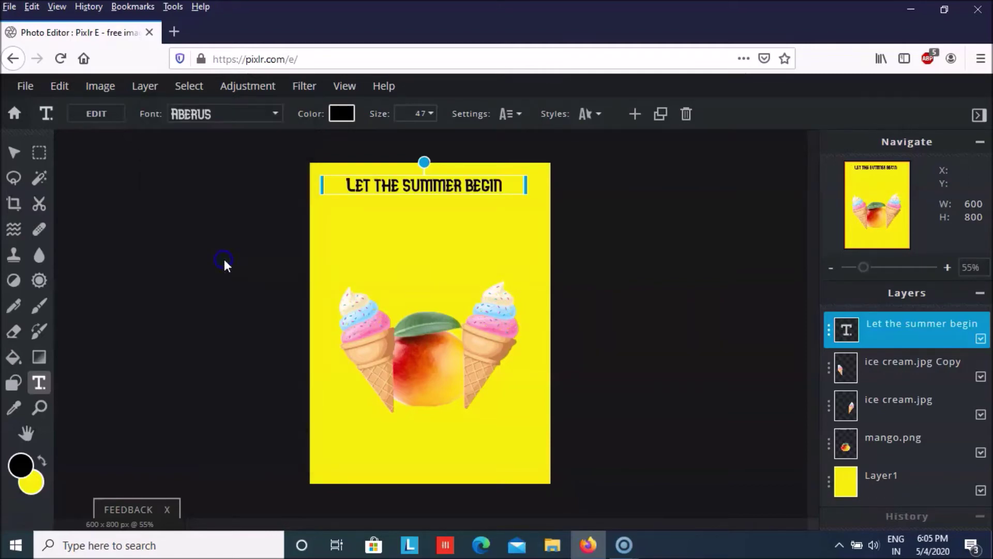
Try the background, outline and shadow styles on the headline, turning each off again, and check its colour, spacing and alignment options
left_click(341, 114)
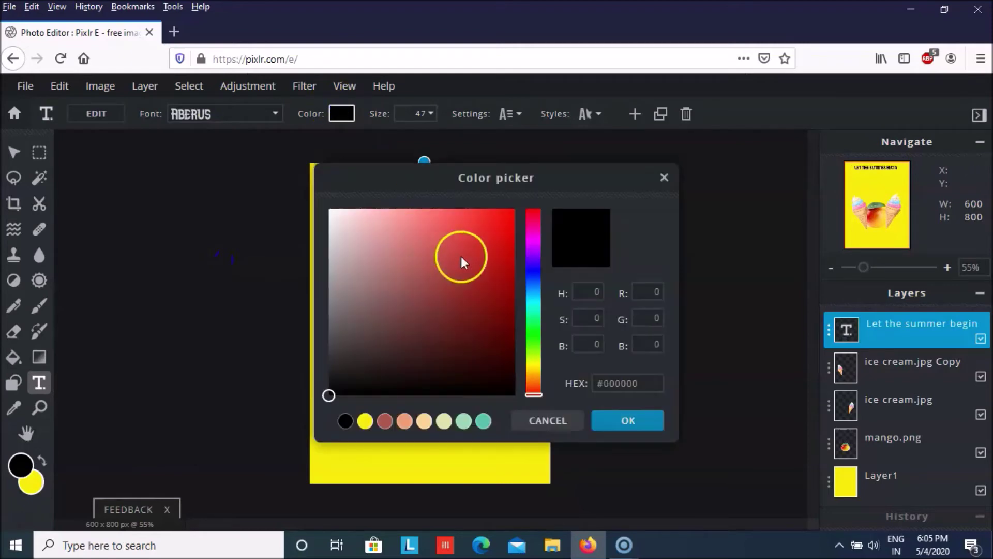
left_click(664, 179)
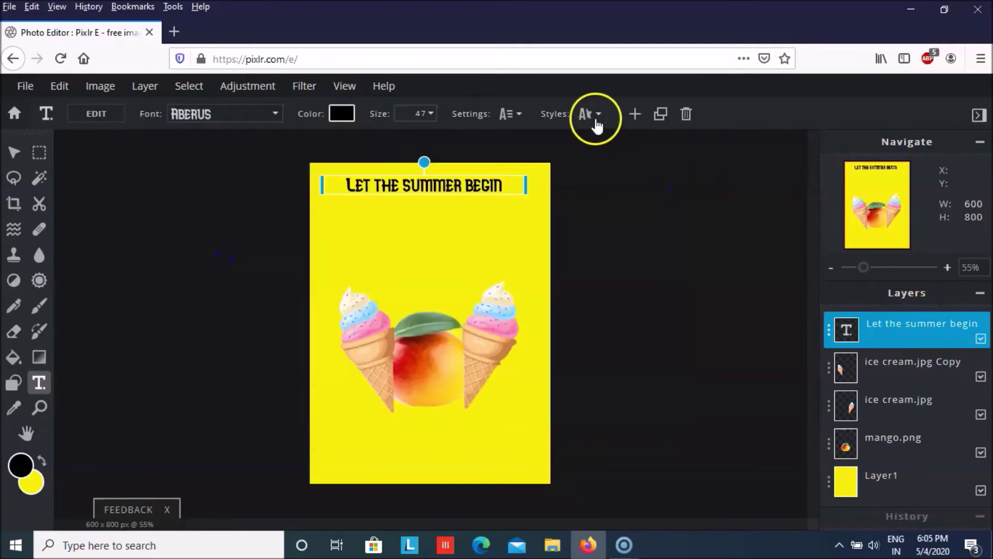
left_click(587, 115)
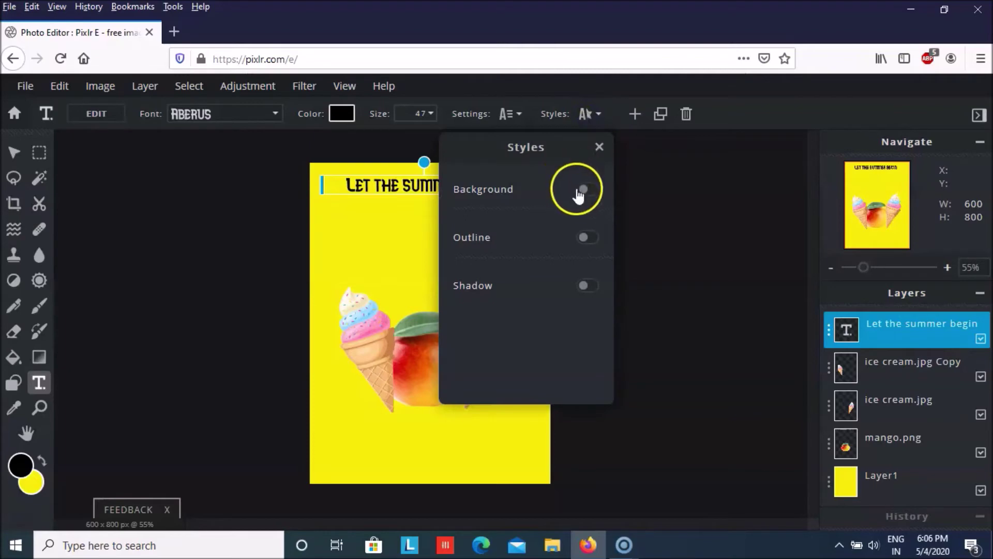
left_click(582, 192)
left_click(587, 192)
left_click(590, 243)
left_click(589, 241)
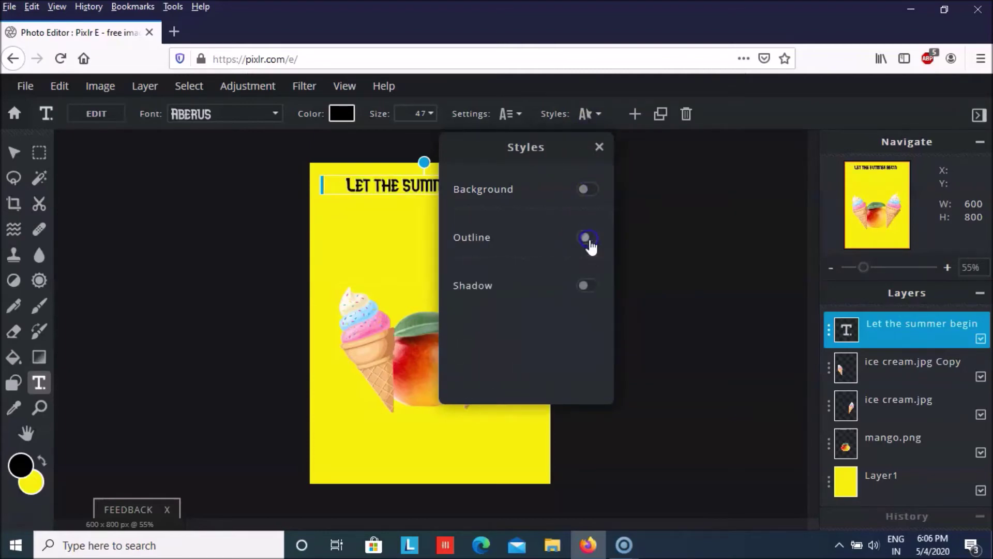
left_click(589, 286)
left_click(589, 286)
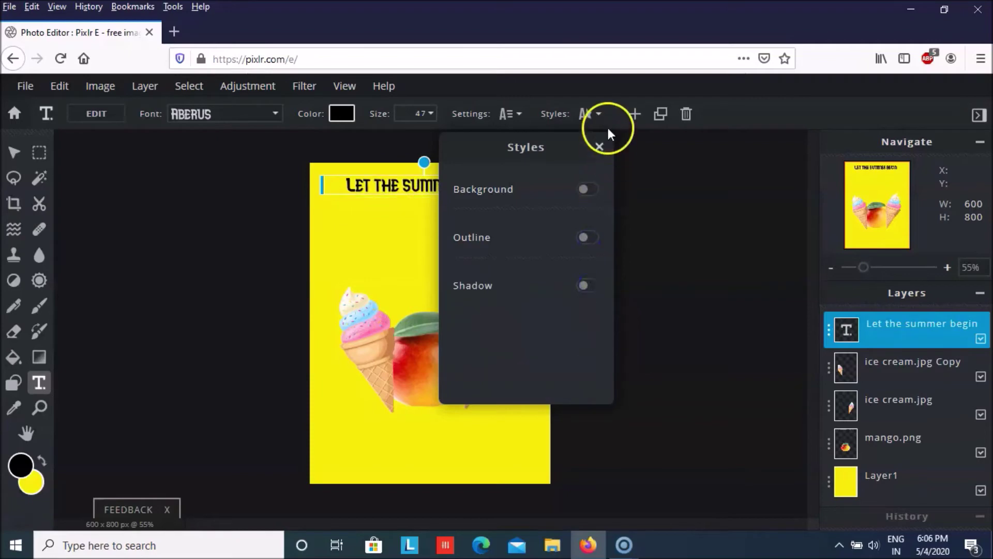
left_click(599, 147)
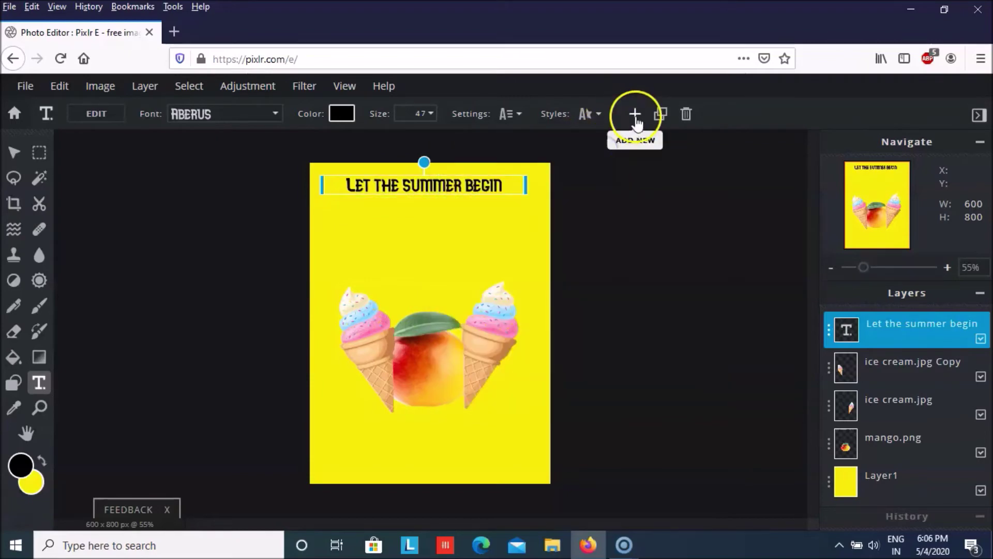
left_click(517, 118)
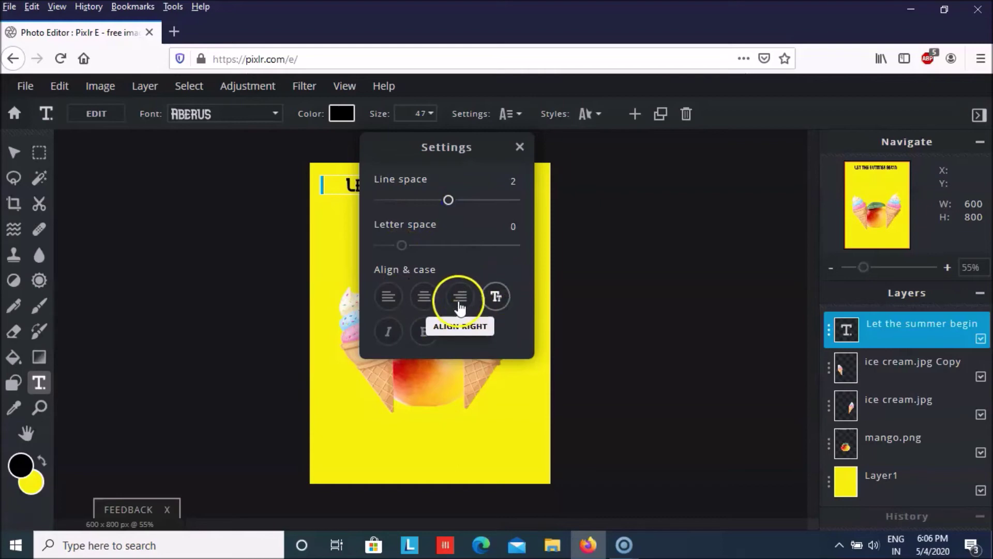
left_click(520, 147)
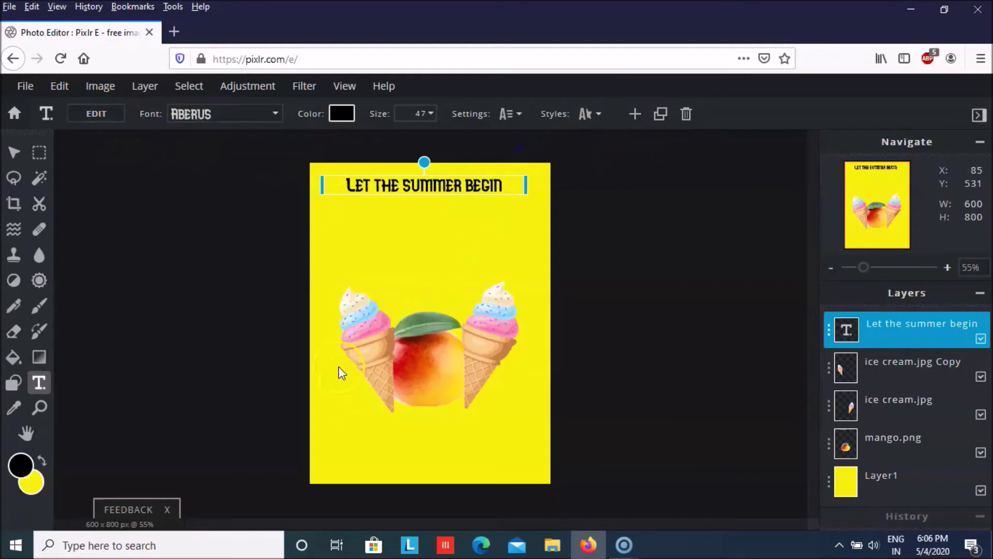
Add the water melon picture from the Images folder to the poster as a new image layer
scroll(961, 470, "down", 1)
left_click(907, 494)
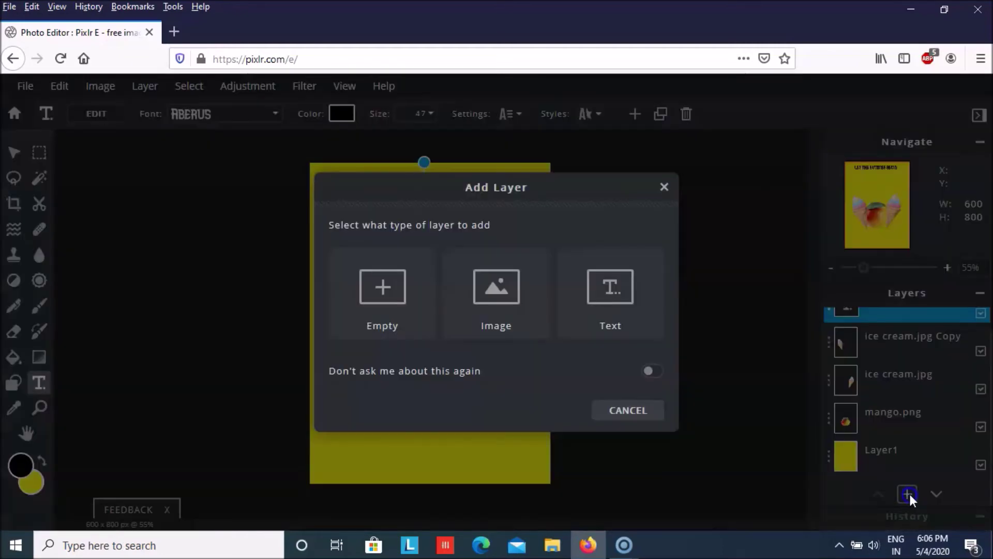
left_click(450, 284)
scroll(261, 203, "down", 2)
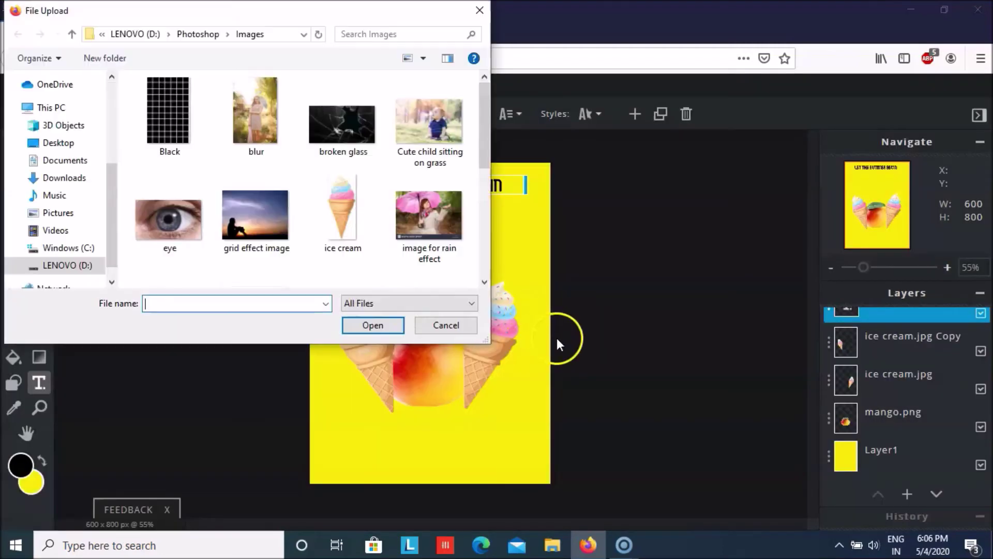
scroll(261, 203, "down", 2)
left_click(409, 255)
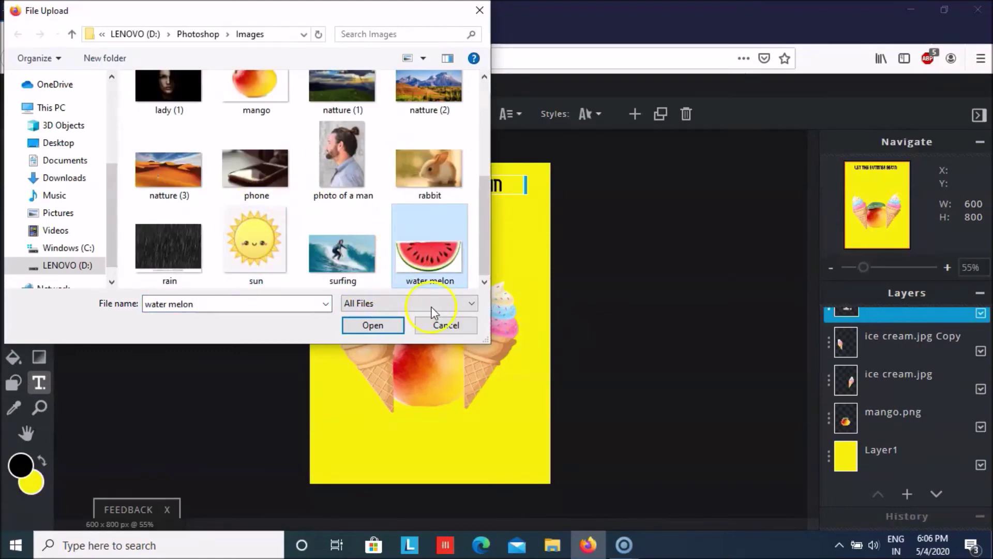
left_click(373, 325)
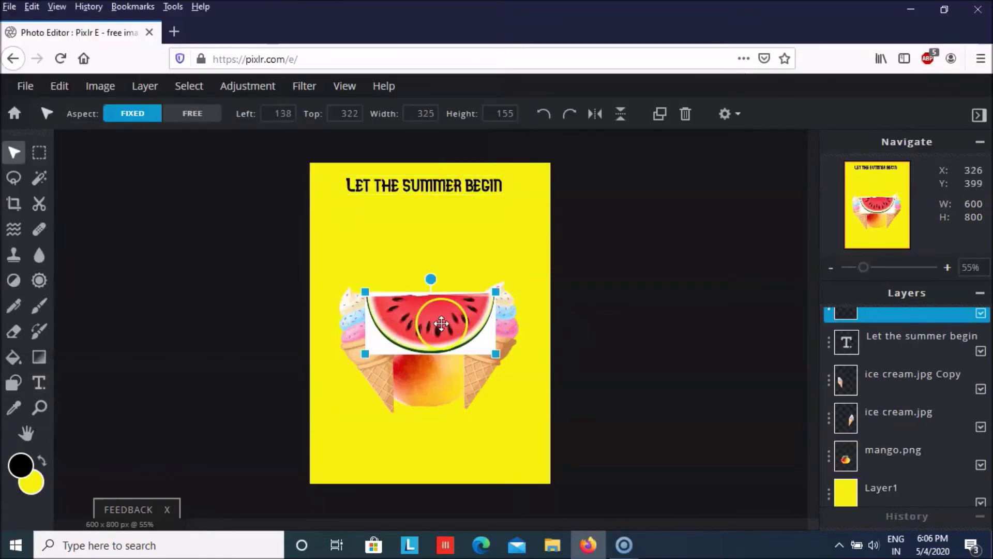
Choose the polygonal lasso for outlining the watermelon slice against its white background
scroll(434, 311, "up", 4)
scroll(543, 295, "up", 1)
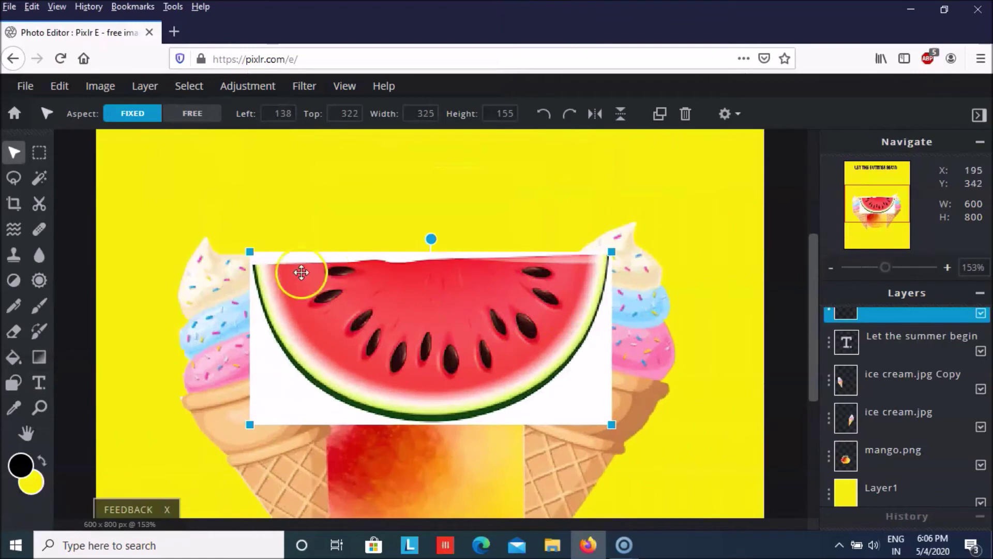
left_click(13, 180)
left_click(134, 114)
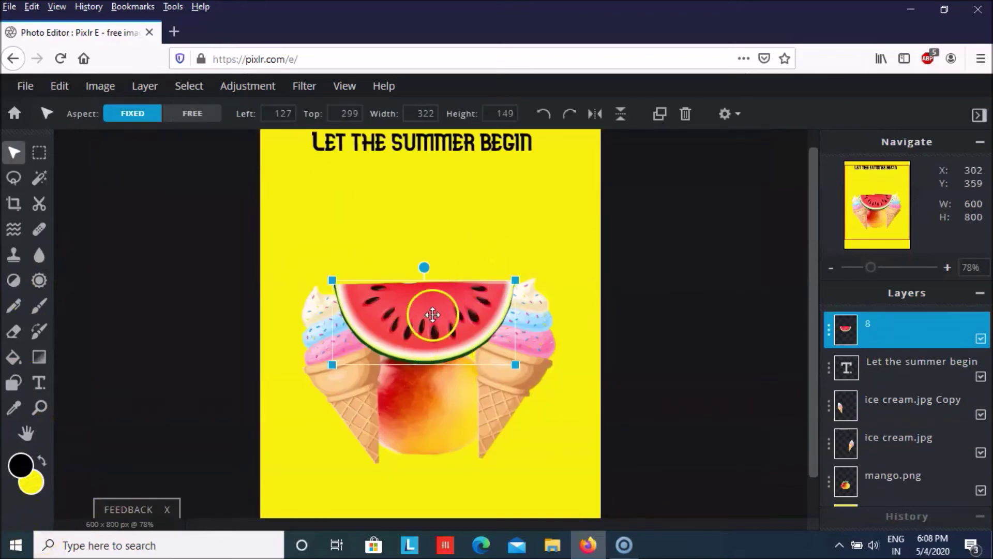
Shrink the watermelon slice to about 269 × 124 px, tilt it below the mango's left side, and spread the two cones slightly outward
left_click_drag(432, 314, 436, 421)
left_click_drag(507, 479, 423, 464)
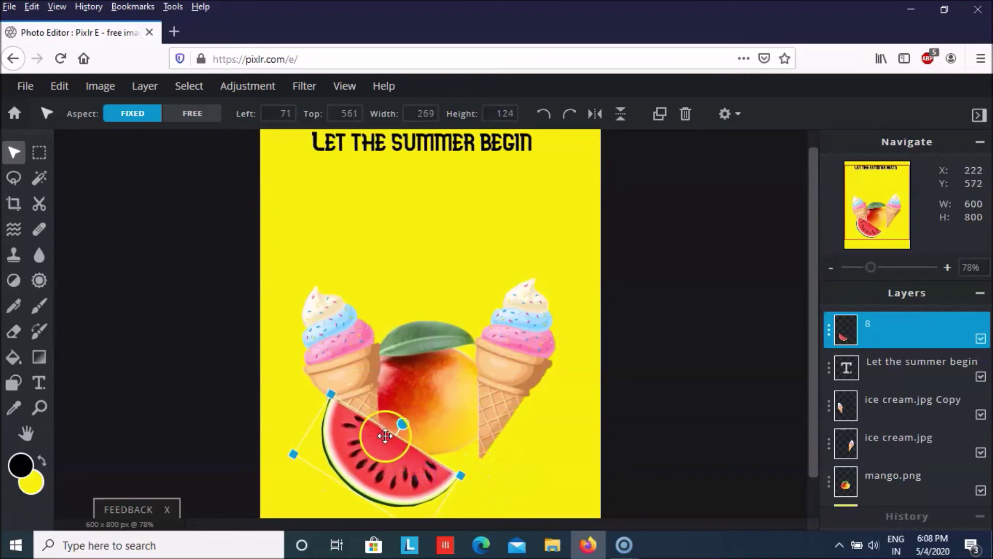
left_click_drag(339, 332, 326, 336)
left_click_drag(505, 357, 519, 357)
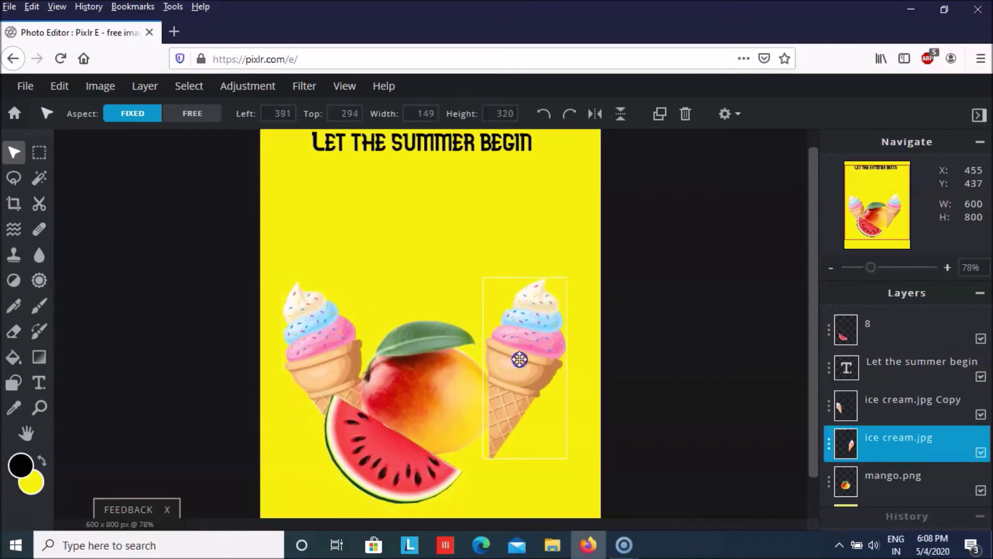
left_click(423, 442)
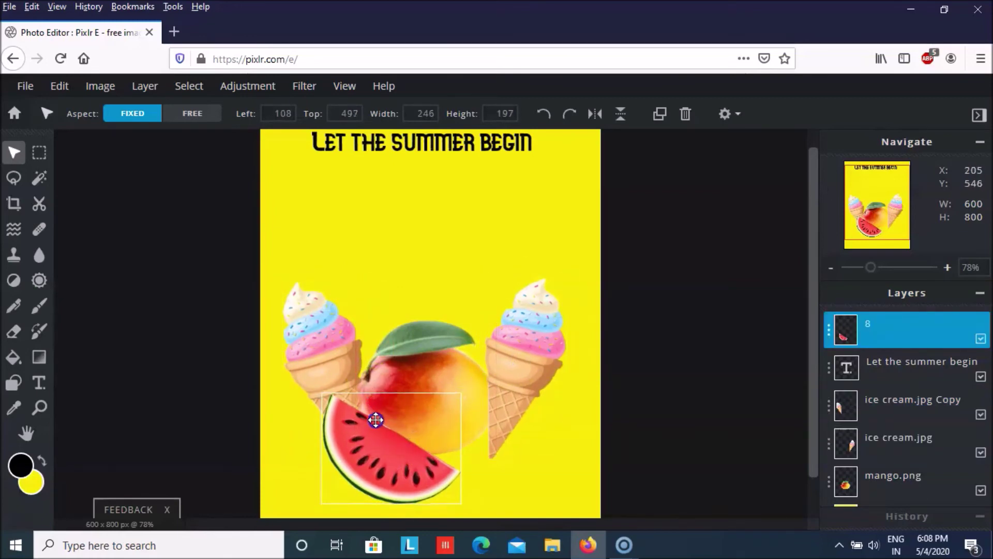
left_click_drag(377, 417, 371, 420)
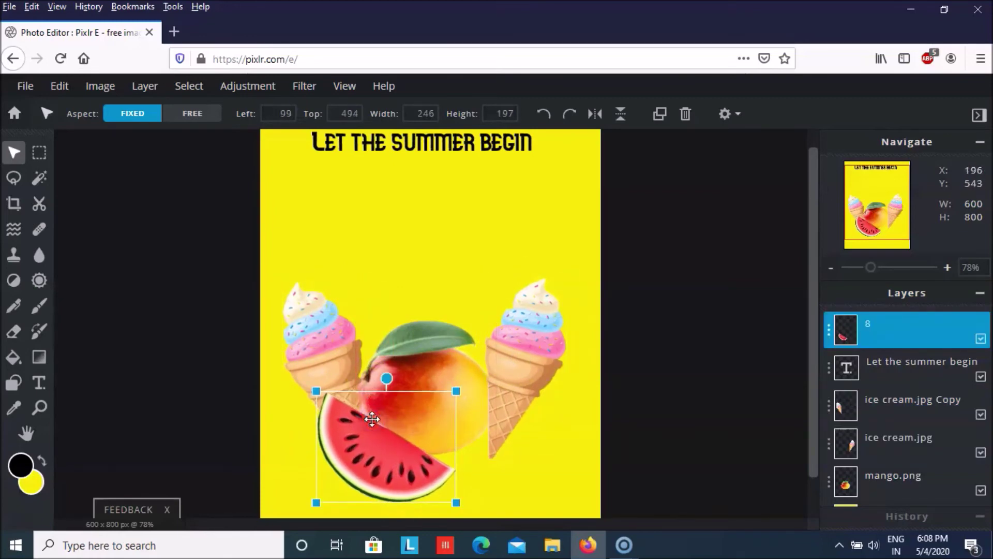
Shift the watermelon slice further left, then duplicate its layer and move the copy beneath the mango's right side
key("ctrl+v")
left_click_drag(361, 436, 385, 436)
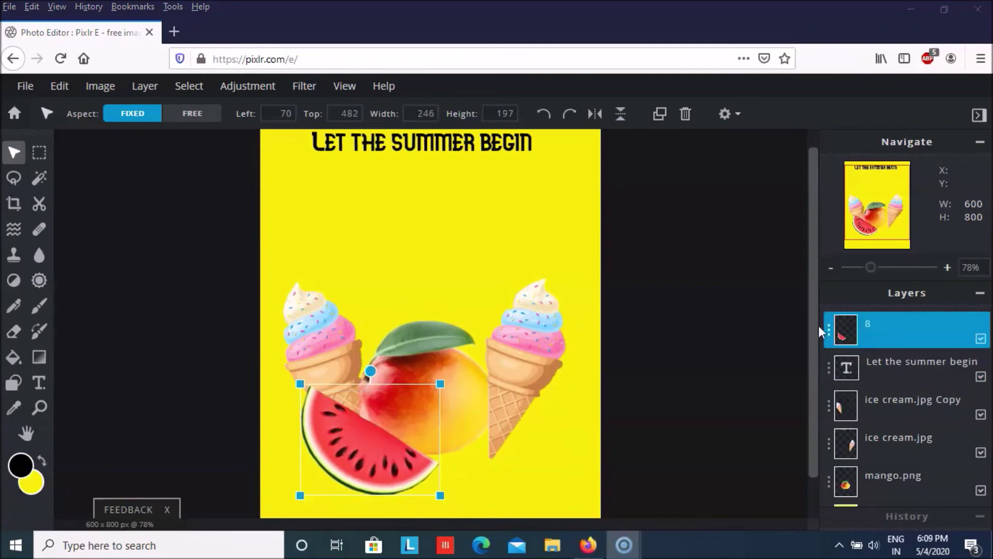
left_click(829, 329)
left_click(768, 499)
left_click(358, 466)
left_click_drag(363, 460, 448, 462)
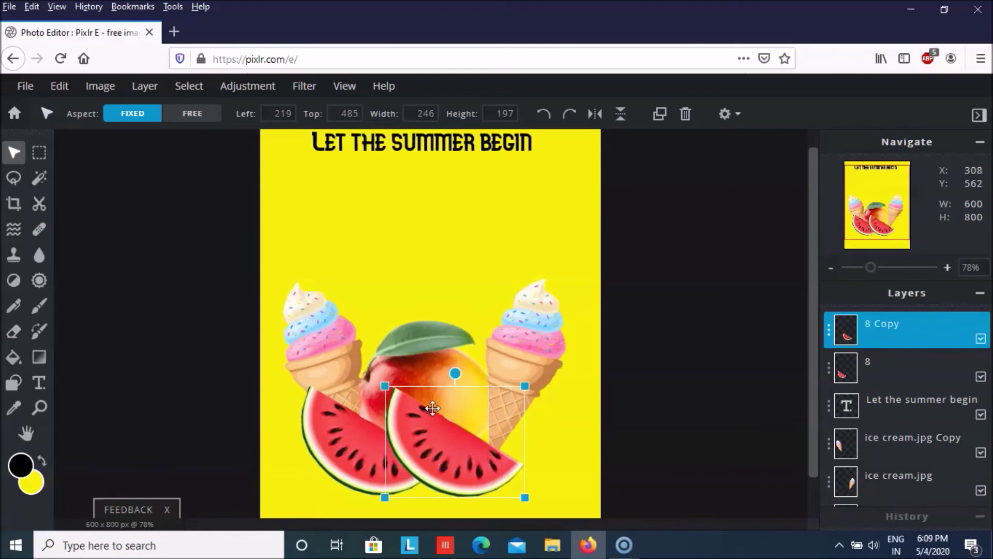
Rotate the copied watermelon slice to mirror the first one and align the two slices in a V below the mango
left_click_drag(454, 372, 479, 492)
left_click_drag(354, 444, 355, 421)
left_click_drag(446, 484, 457, 482)
Fine-tune the positions of the mango, both cones and the watermelon slices into a symmetrical group
mouse_move(421, 355)
left_mouse_down()
mouse_move(421, 337)
mouse_move(418, 349)
left_mouse_up()
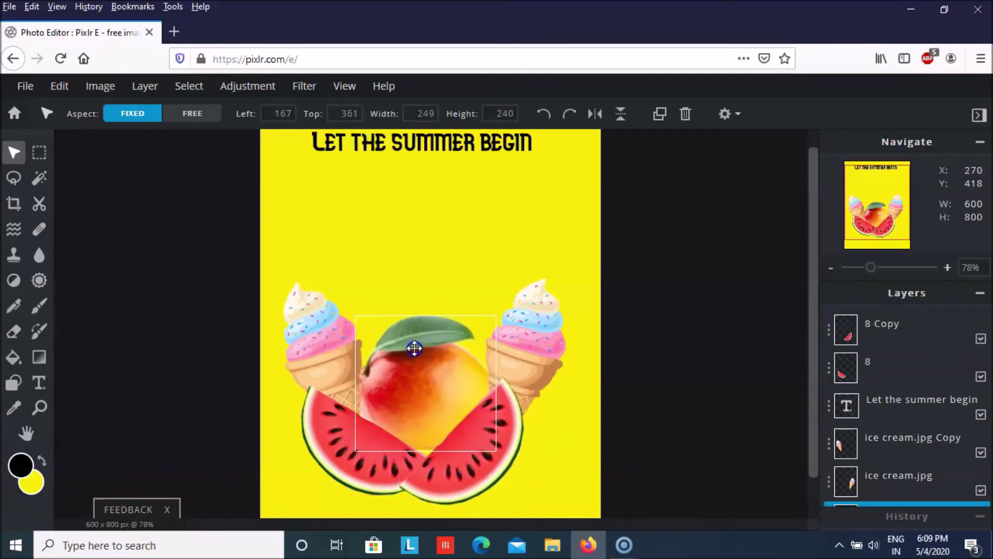
left_click(500, 431)
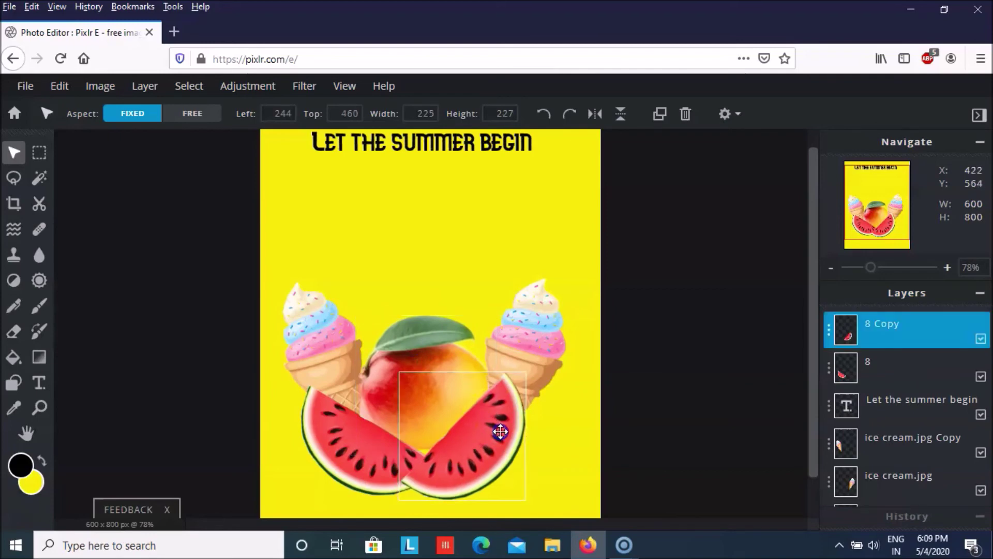
left_click(328, 350)
left_click_drag(537, 327, 544, 322)
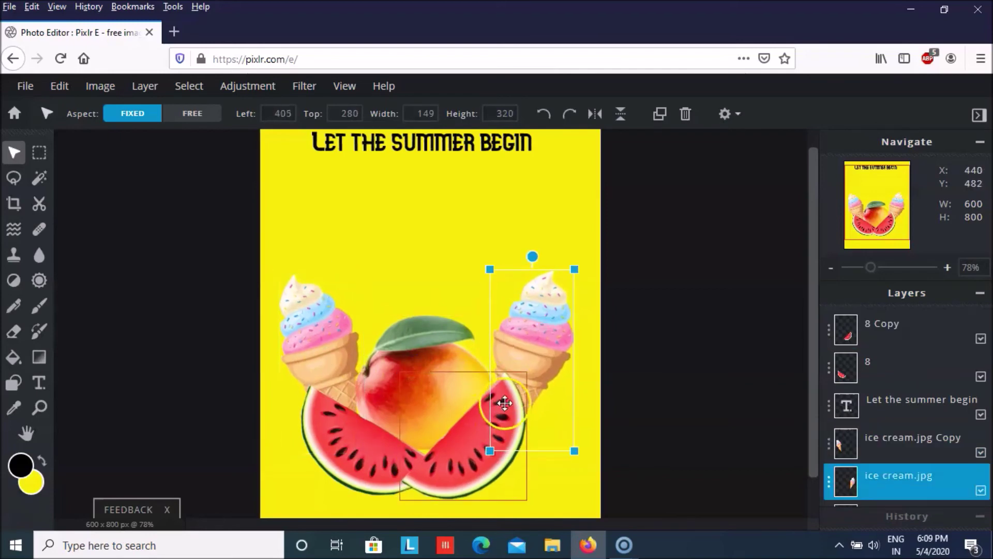
left_click_drag(500, 422, 504, 424)
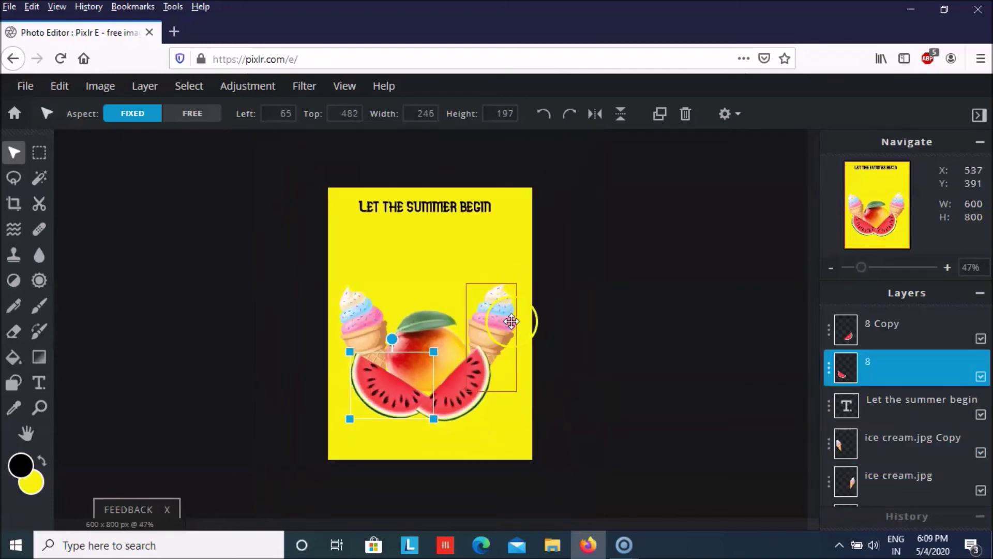
scroll(512, 322, "up", 4)
left_click_drag(366, 460, 369, 464)
Add the sun picture from the Images folder to the poster as a new image layer
scroll(902, 452, "down", 2)
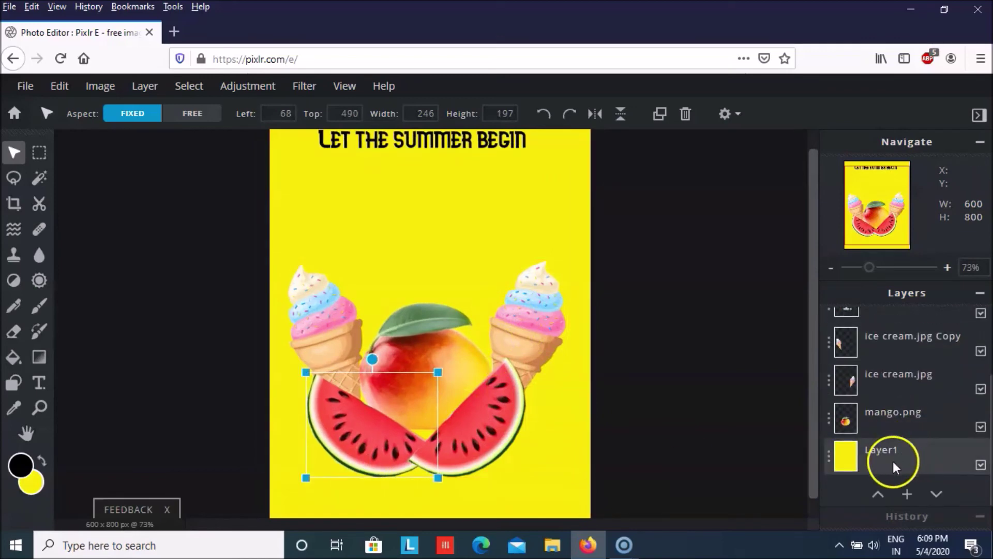
left_click(907, 494)
left_click(516, 321)
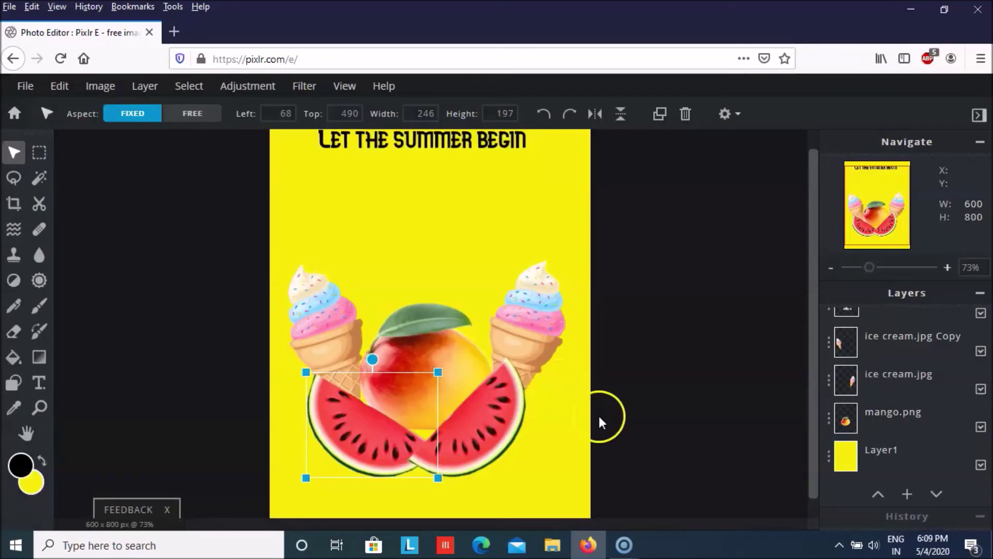
scroll(291, 149, "down", 2)
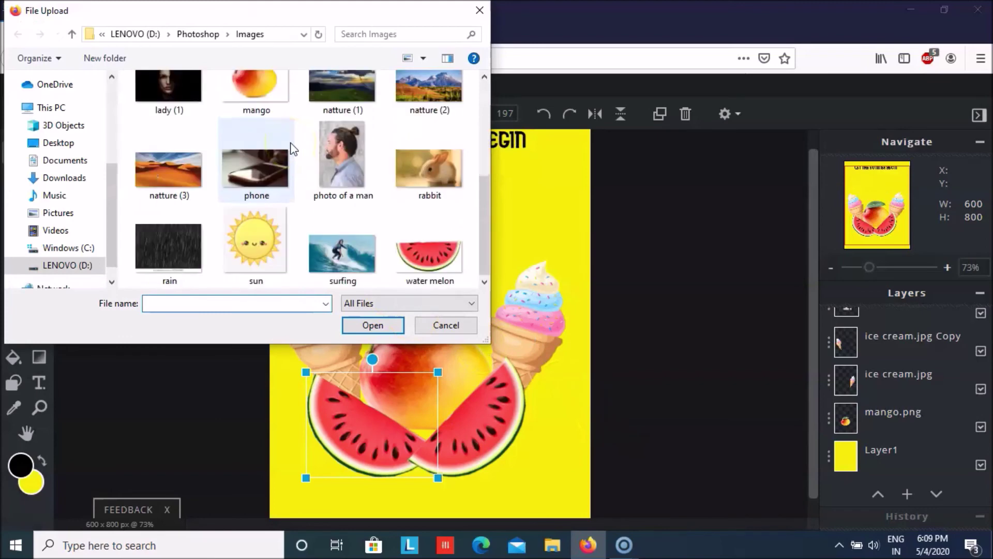
scroll(288, 163, "up", 5)
scroll(306, 170, "down", 5)
left_click(244, 243)
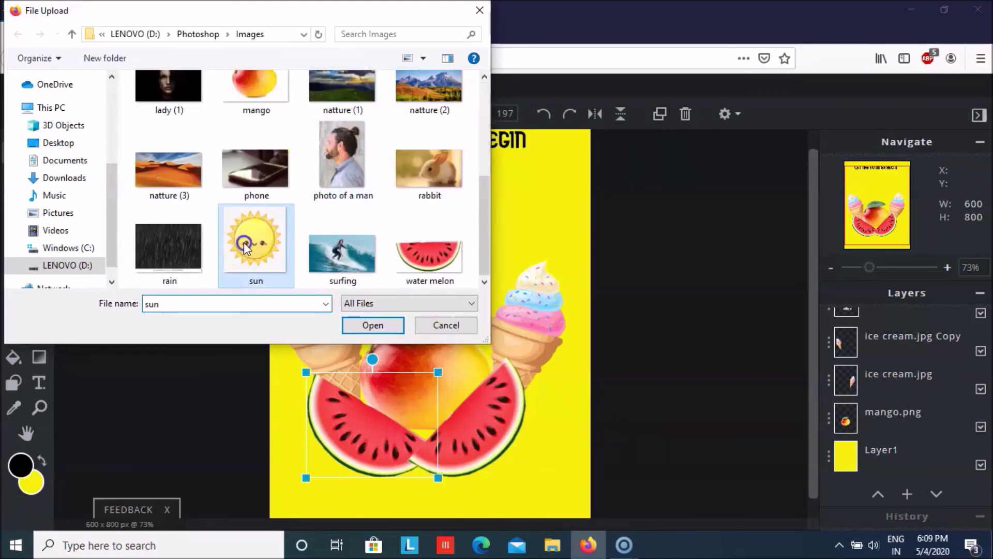
left_click(389, 325)
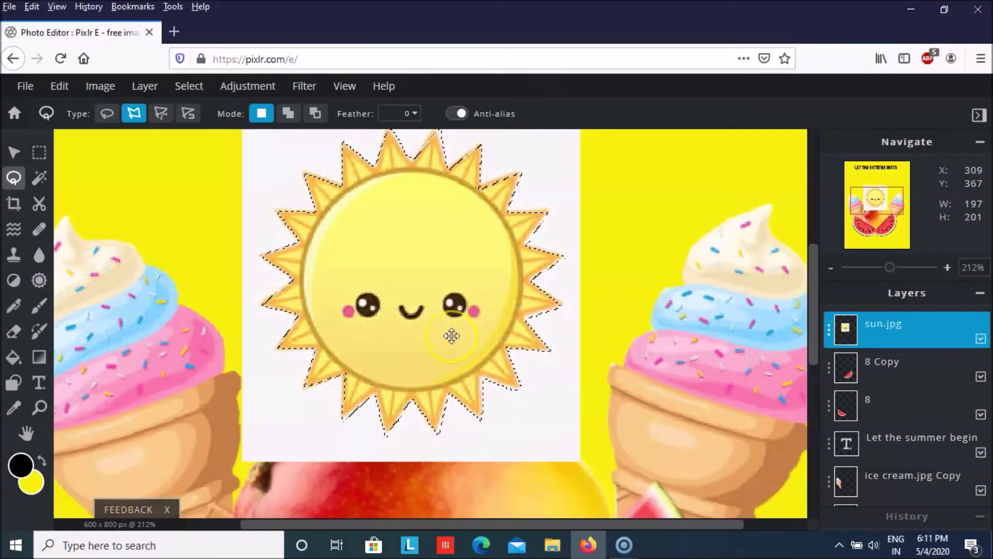
Copy the outlined sun, paste it as its own layer and clear the selection
key("ctrl+c")
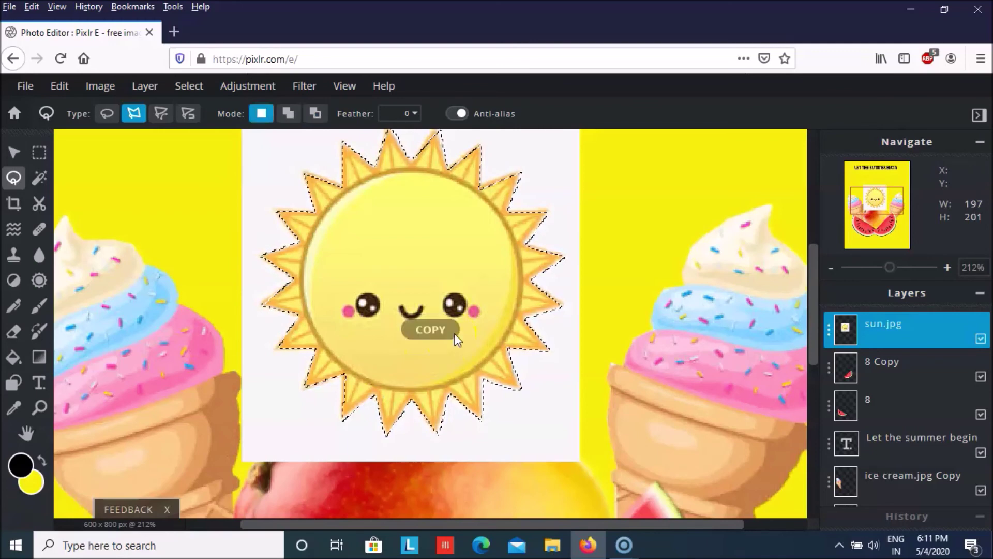
key("ctrl+v")
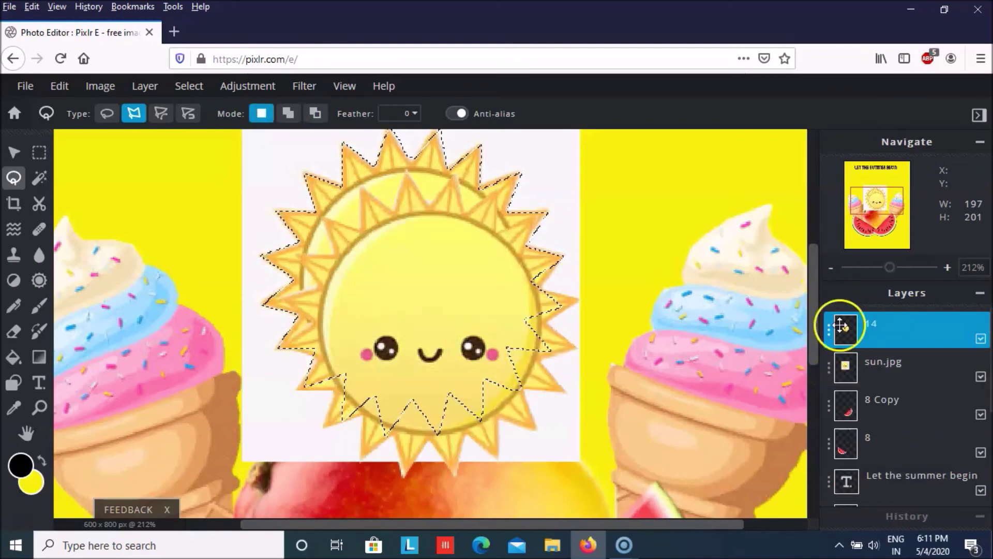
left_click(189, 87)
left_click(214, 149)
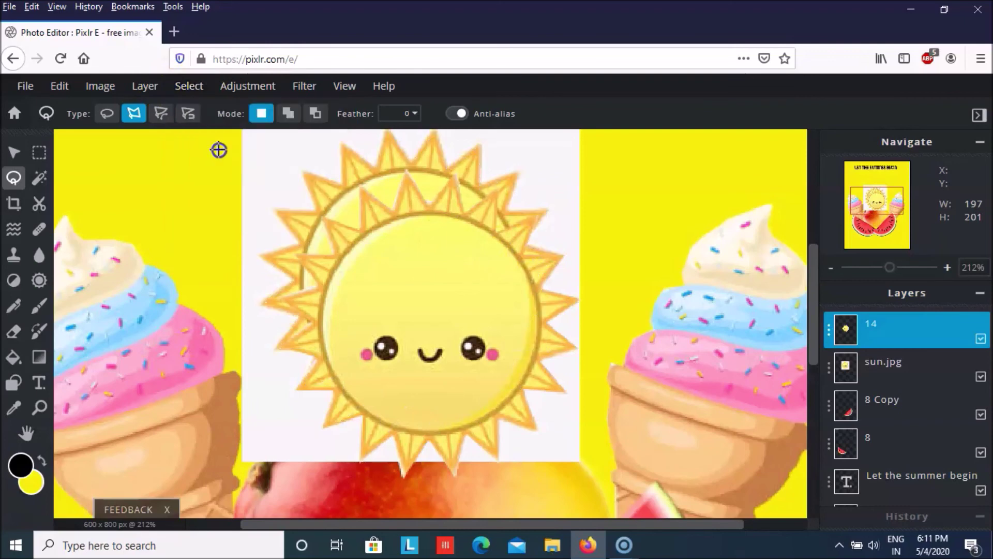
Delete the original sun.jpg layer with the white background
left_click(832, 368)
left_click(828, 369)
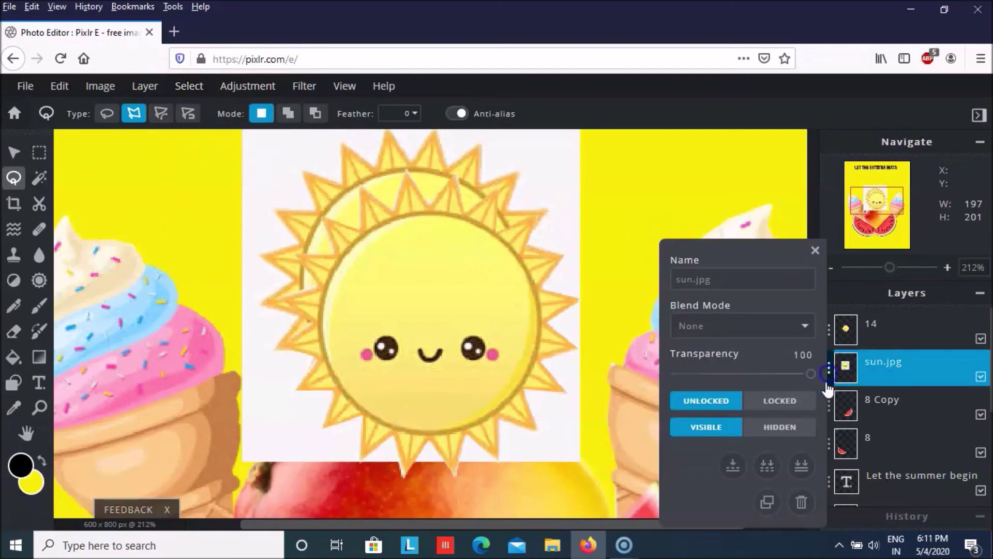
left_click(801, 500)
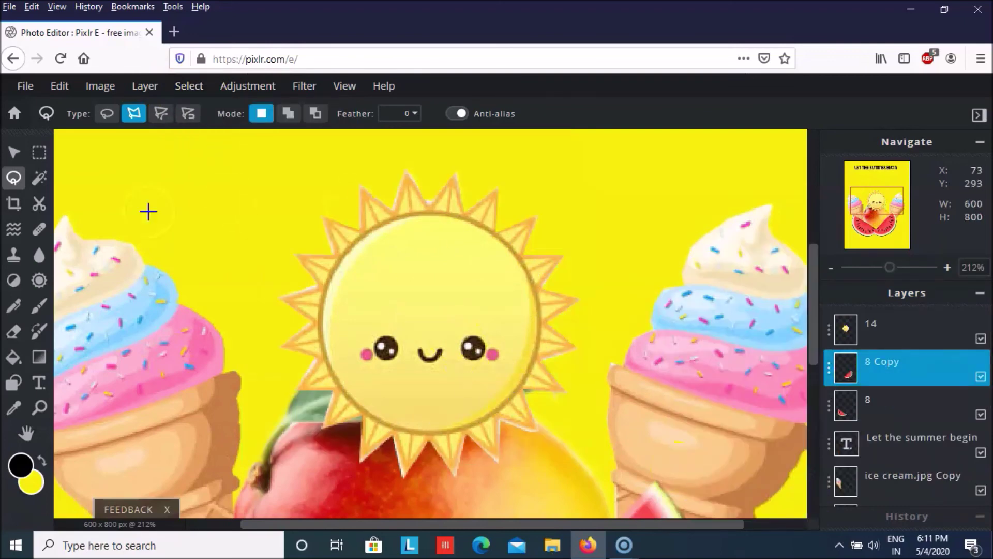
Enlarge the cut-out sun to about 233 × 238 px and place it between the headline and the mango
left_click(15, 155)
left_click(406, 293)
left_click_drag(405, 292, 402, 222)
scroll(406, 224, "down", 5)
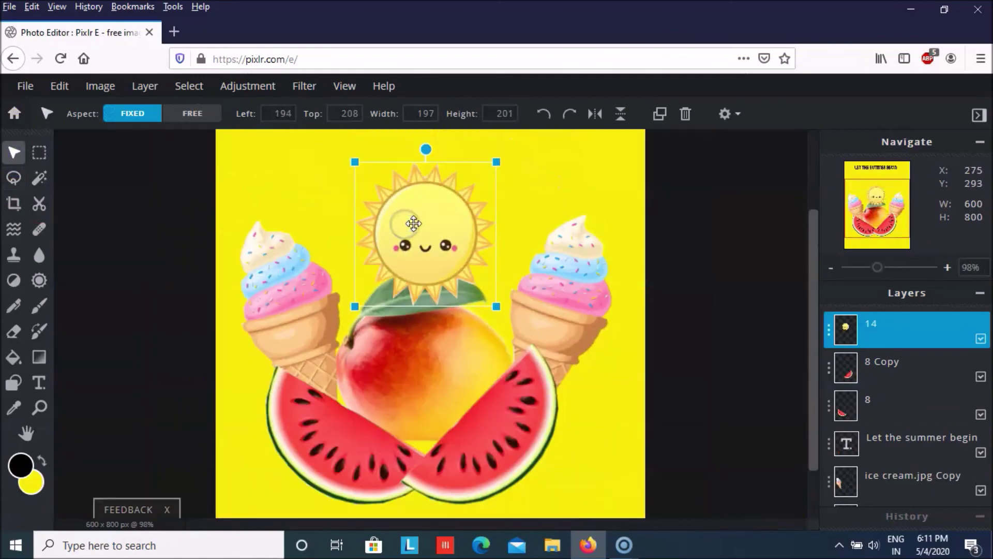
left_click_drag(413, 258, 402, 215)
left_click_drag(459, 282, 482, 301)
mouse_move(460, 256)
left_mouse_down()
mouse_move(458, 236)
mouse_move(454, 243)
left_mouse_up()
scroll(454, 243, "down", 1)
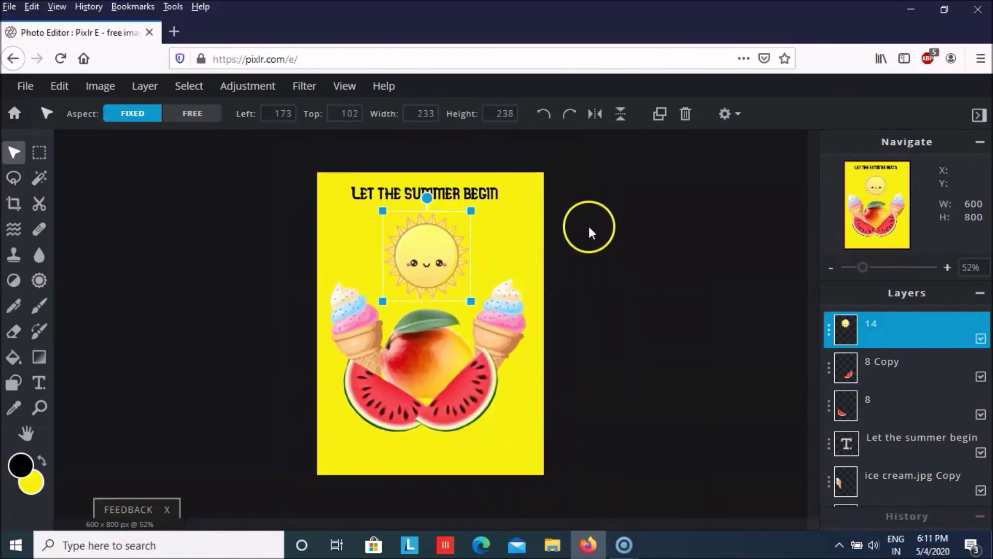
Centre the "Let the summer begin" headline horizontally on the poster
left_click(593, 230)
left_click(427, 189)
left_click_drag(427, 190, 435, 190)
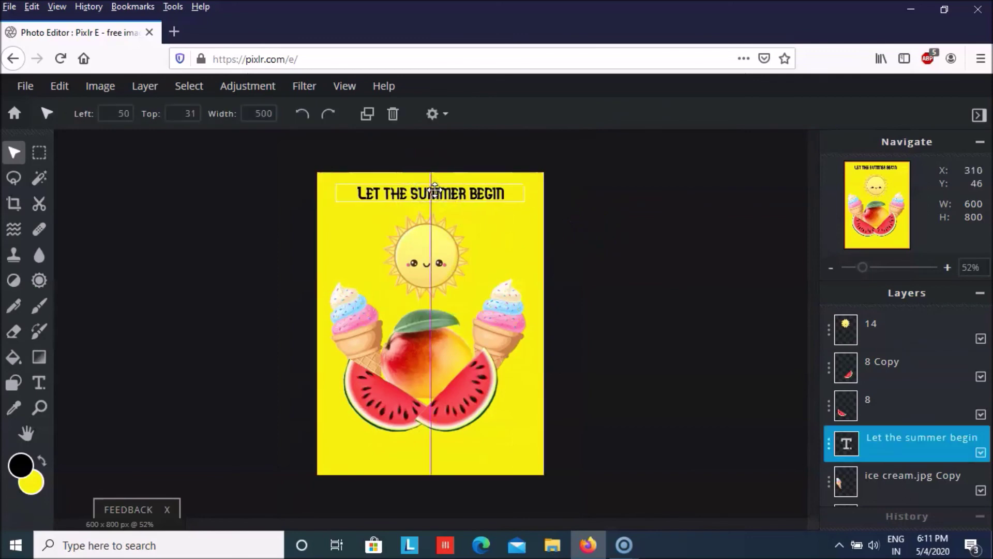
left_click(677, 238)
Deselect all layers and open the save settings for exporting the finished poster
left_click(284, 162)
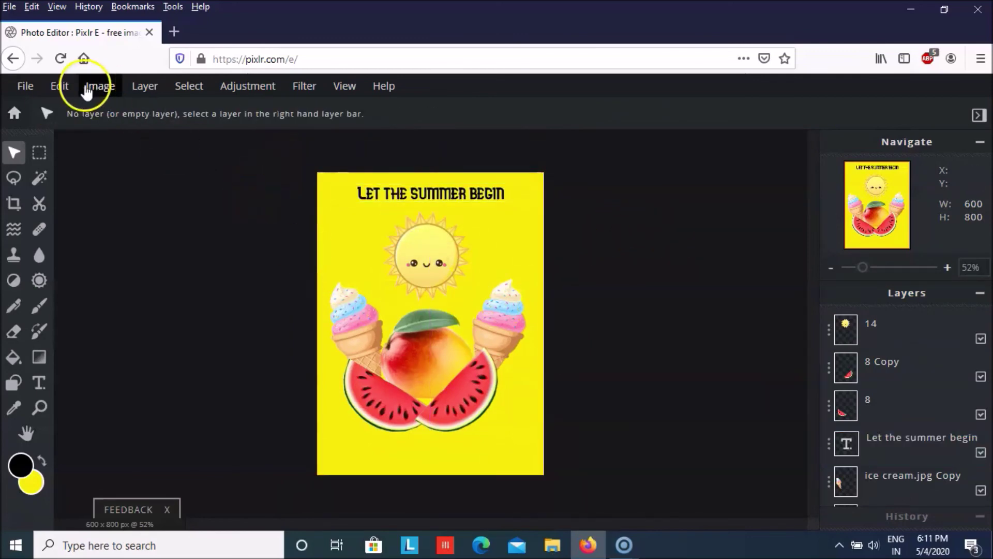
left_click(17, 91)
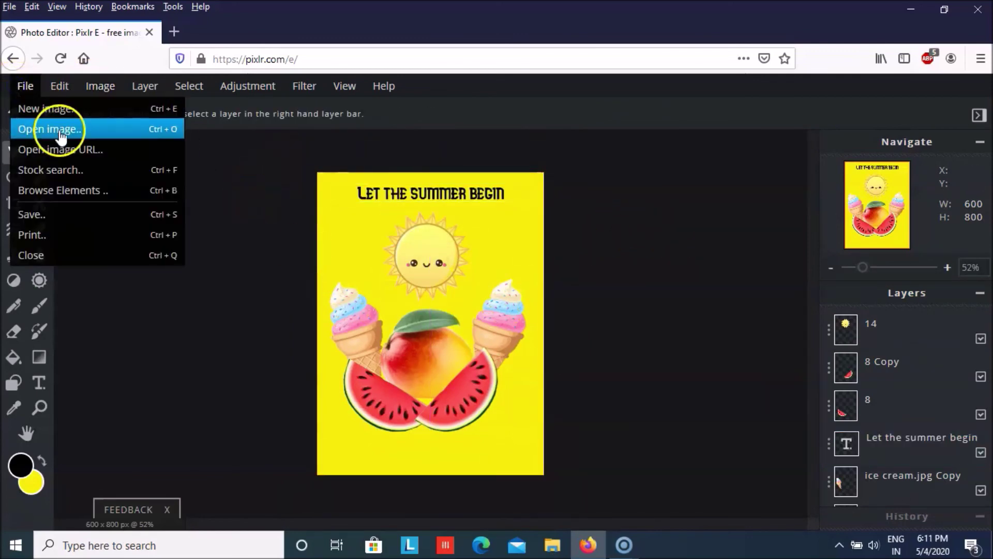
left_click(49, 213)
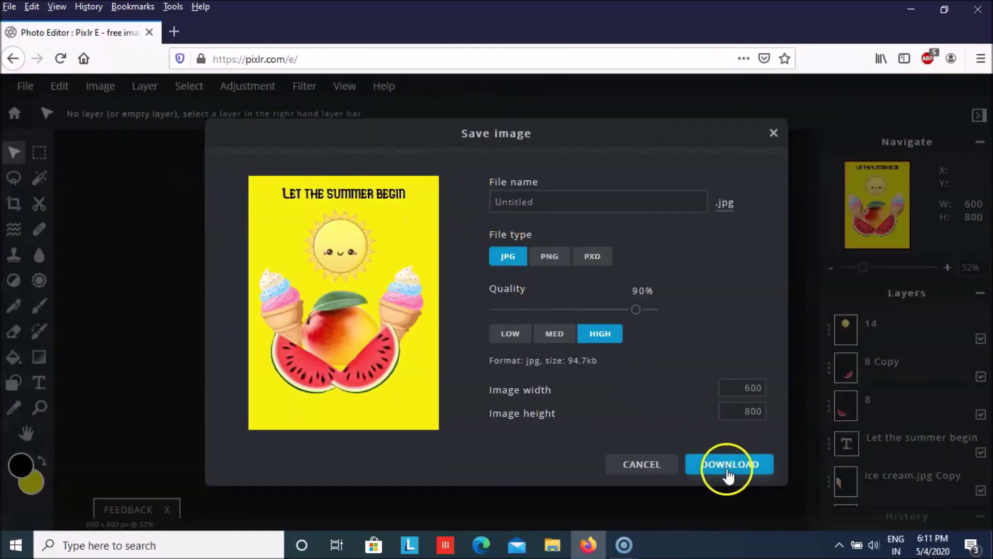